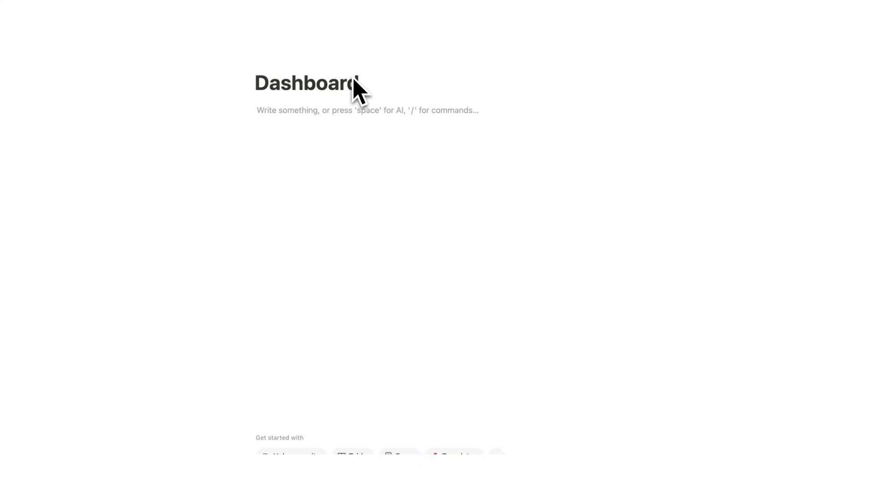
Insert a gallery via /gallery as a new Projects database with Project 1 and Project 2 cards.
text(/)
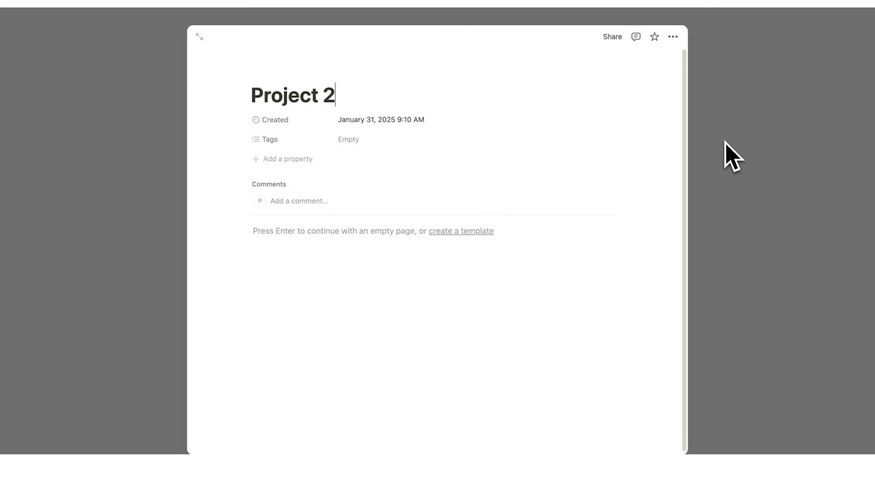
click(730, 155)
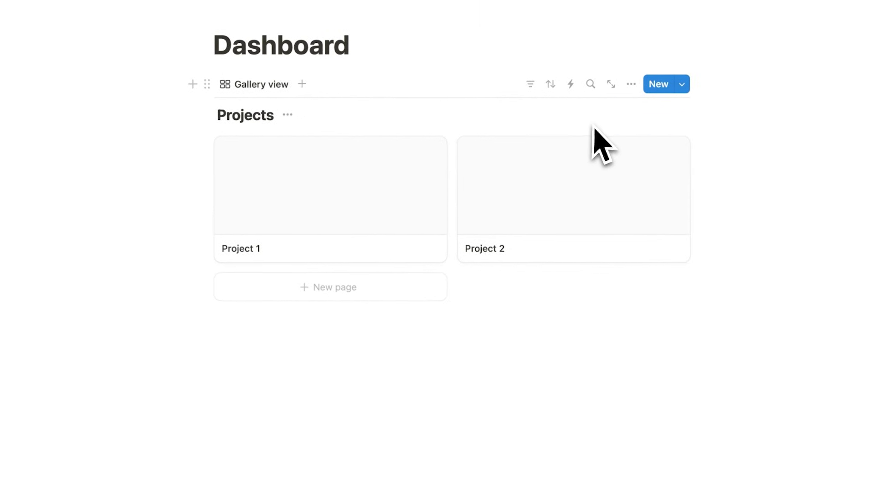
In Project 2, rename the Select property to Active and give it a new option ('Curr…').
click(565, 171)
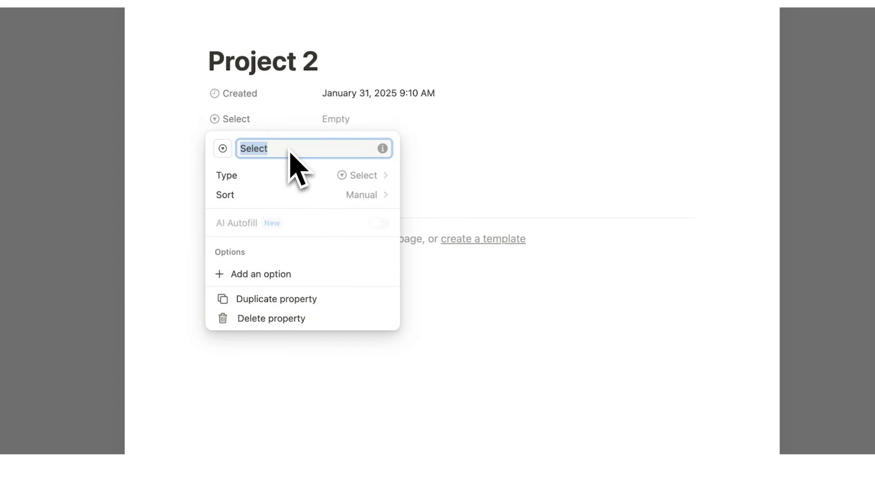
text(Active)
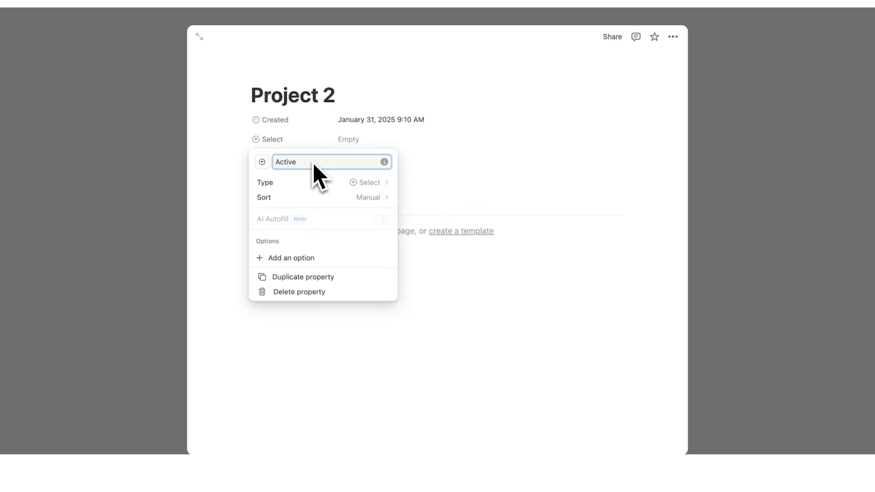
key(Return)
click(351, 139)
text(F)
text(av)
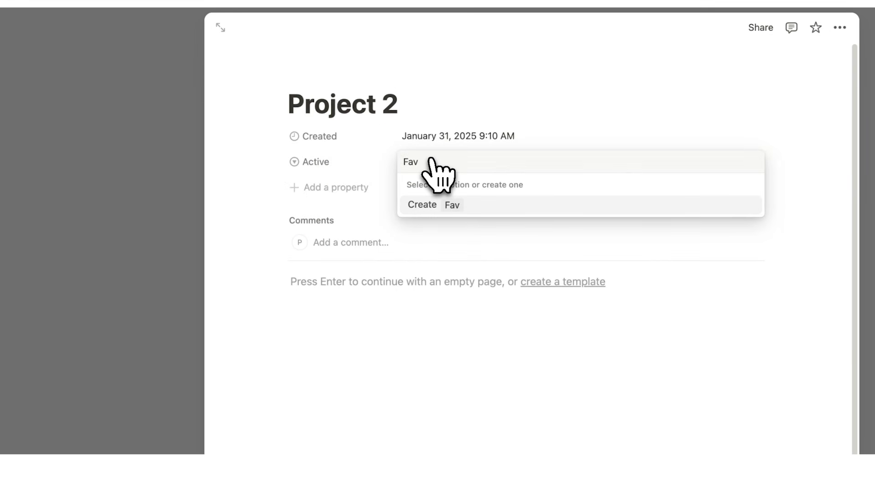
key(super+a)
text(Curr)
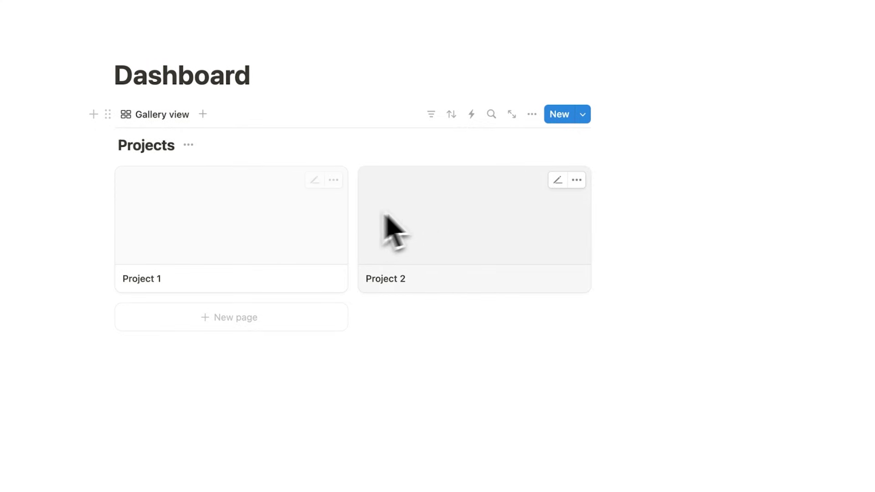
Show the Active property on gallery cards and set the card size to Small.
click(533, 117)
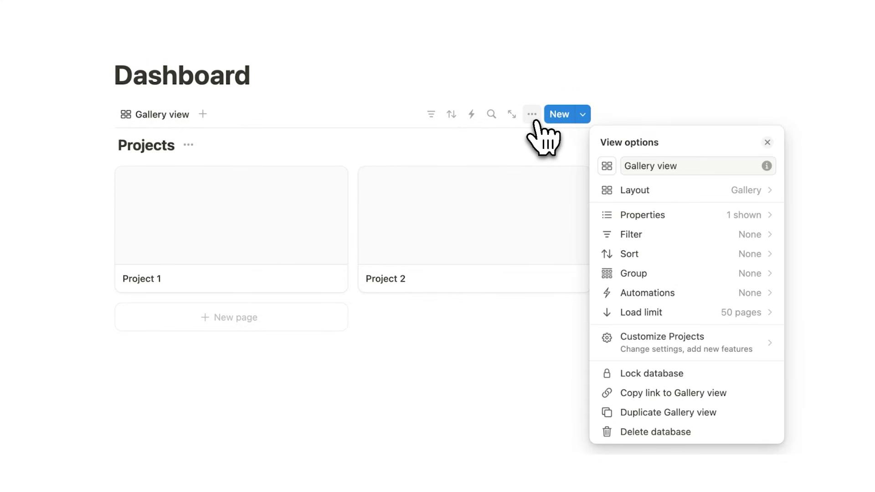
click(659, 214)
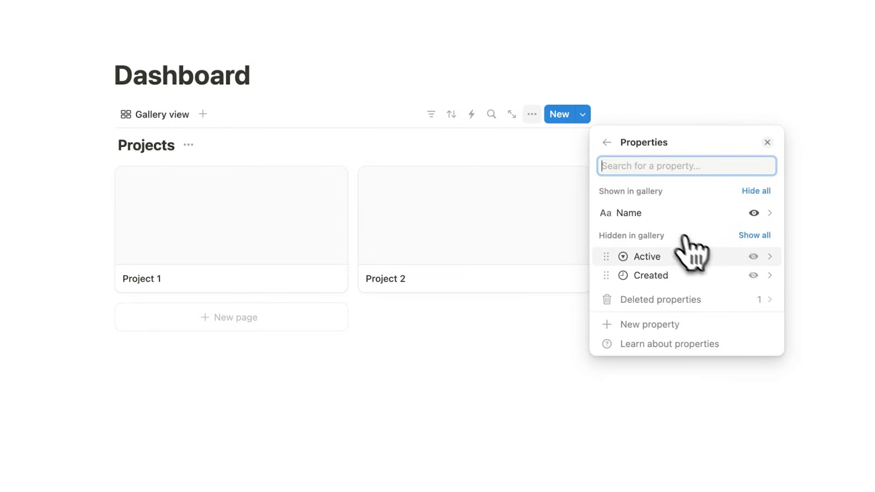
click(753, 256)
key(Escape)
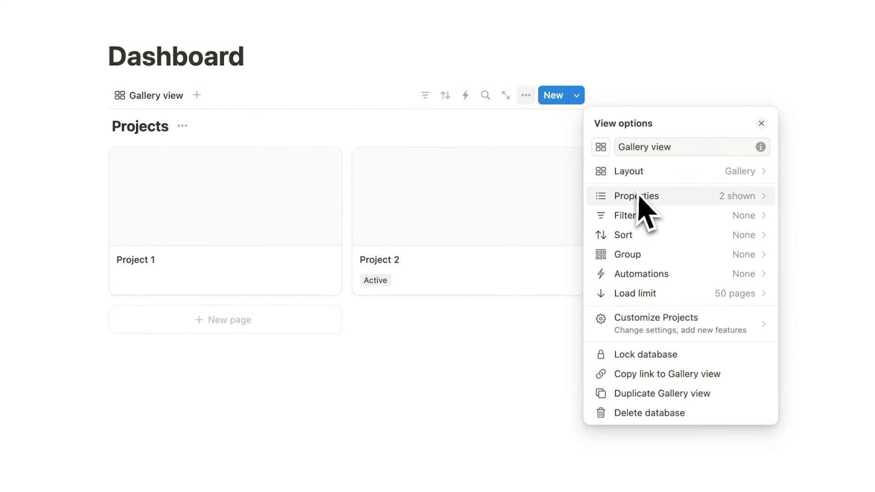
click(642, 175)
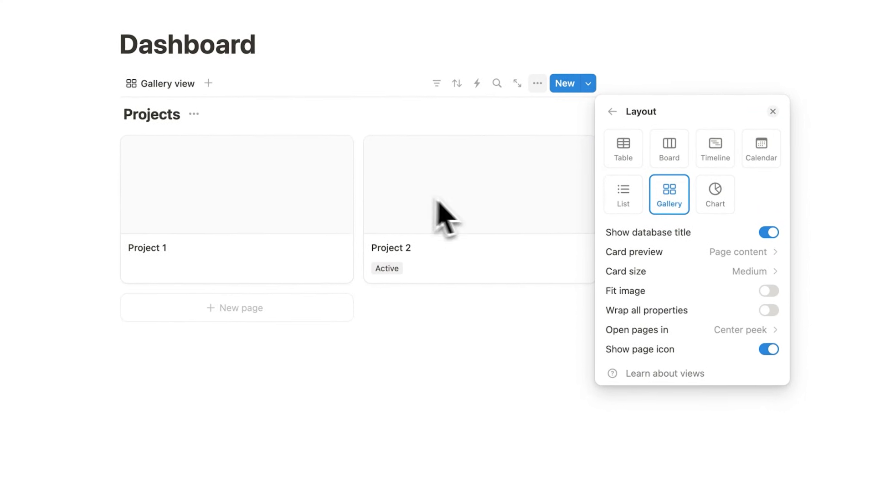
click(729, 285)
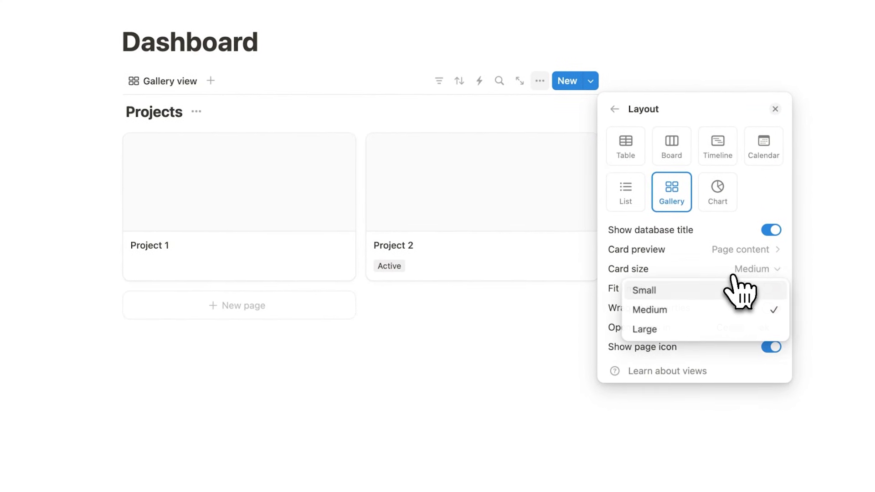
click(699, 291)
Add a new Project 3 card to the gallery.
click(521, 297)
text(r)
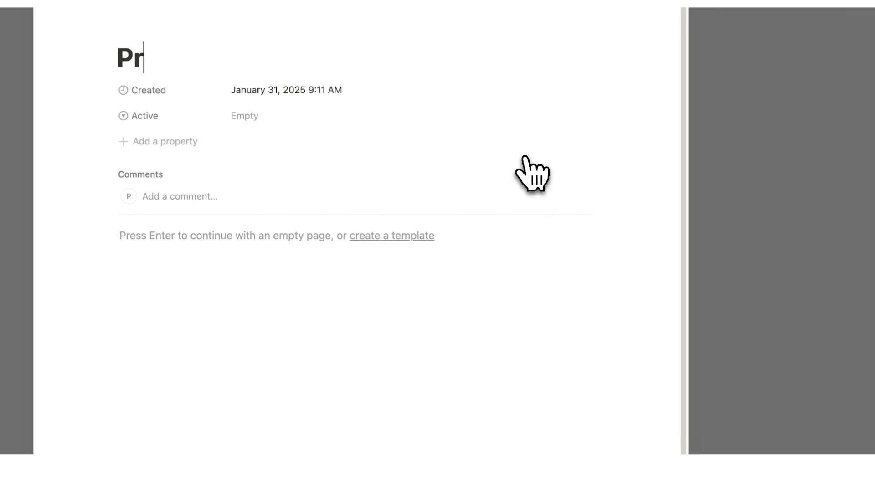
text(oject 3)
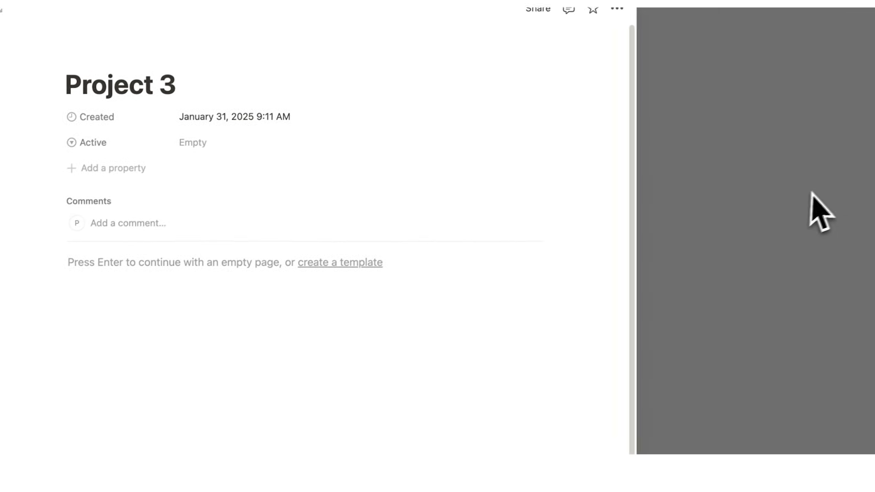
click(774, 208)
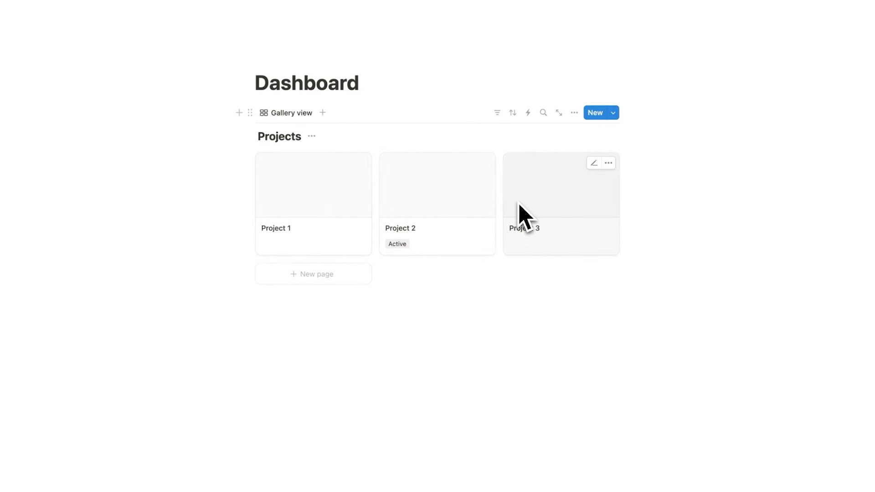
Group the Projects gallery by the Active property.
click(574, 112)
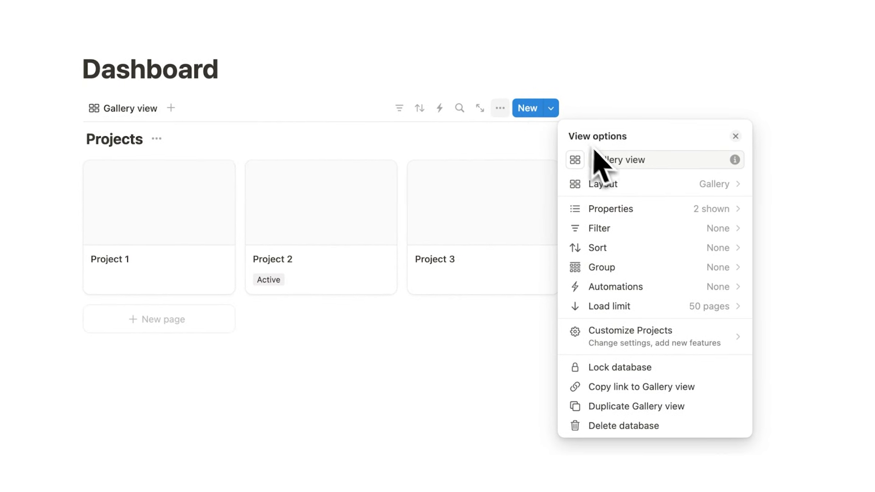
click(631, 270)
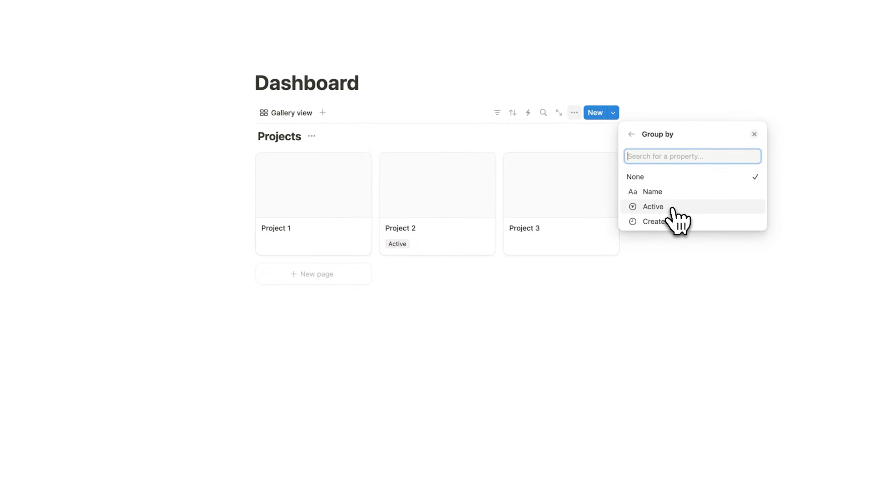
click(662, 211)
key(Escape)
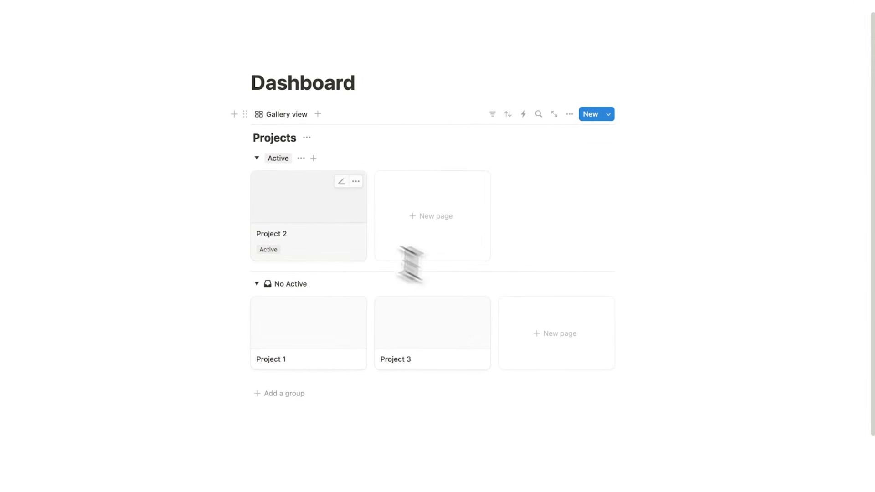
Add a Project 7 card to the No Active group.
click(474, 195)
text(Project 7)
click(748, 242)
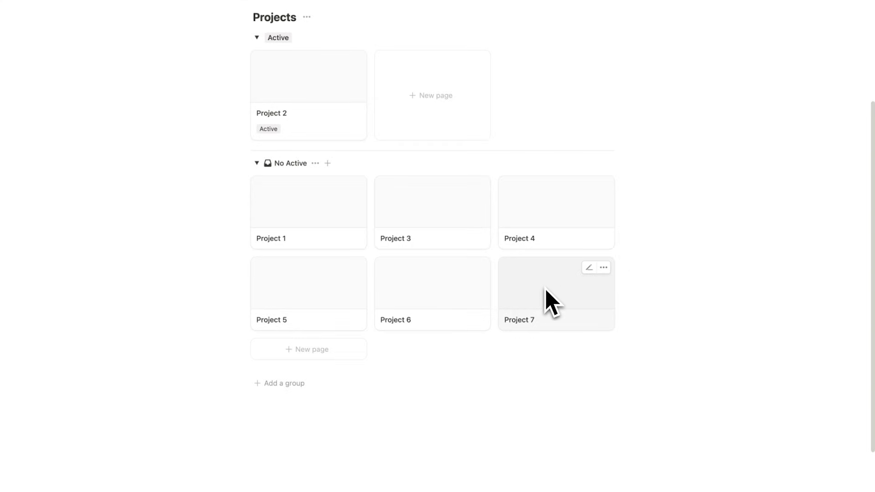
scroll(547, 292, up, 3)
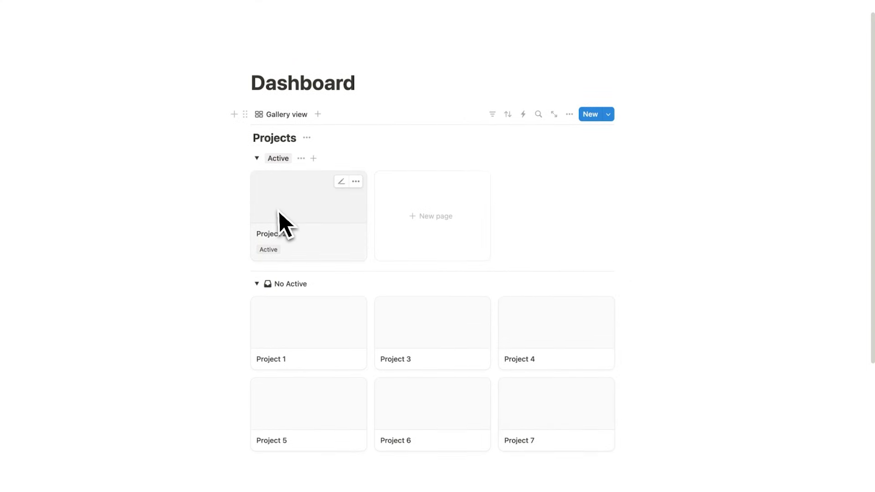
Create a new card in the Active group and retitle Project 8 as Movie Idea.
click(430, 217)
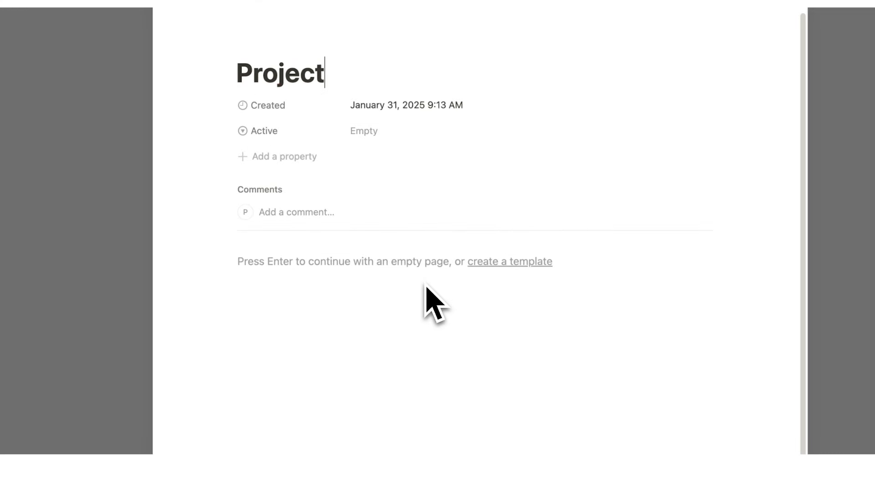
key(Return)
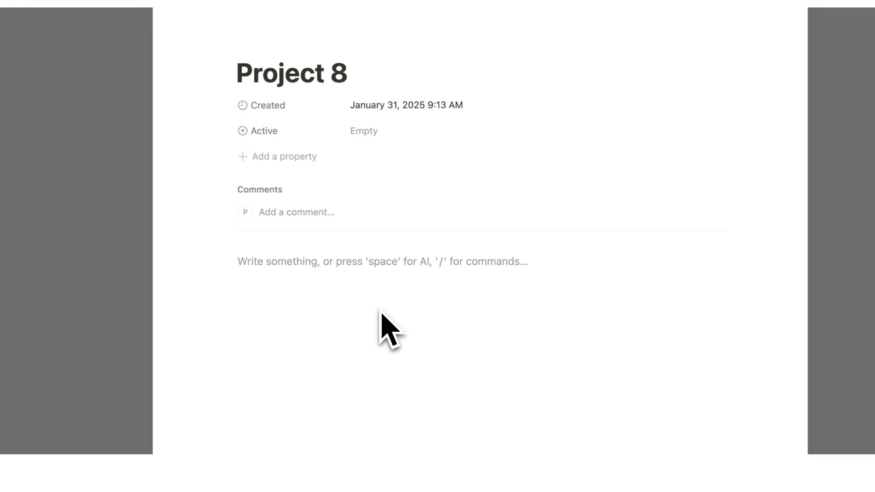
triple_click(372, 75)
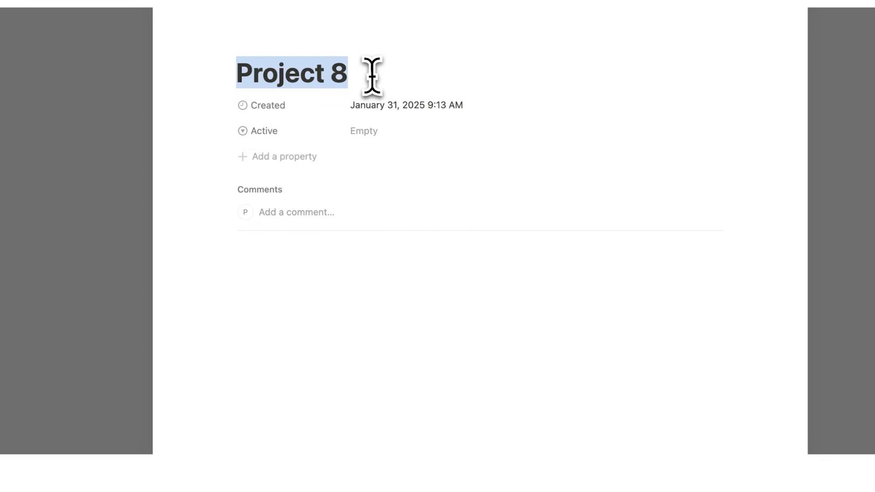
text(Movi)
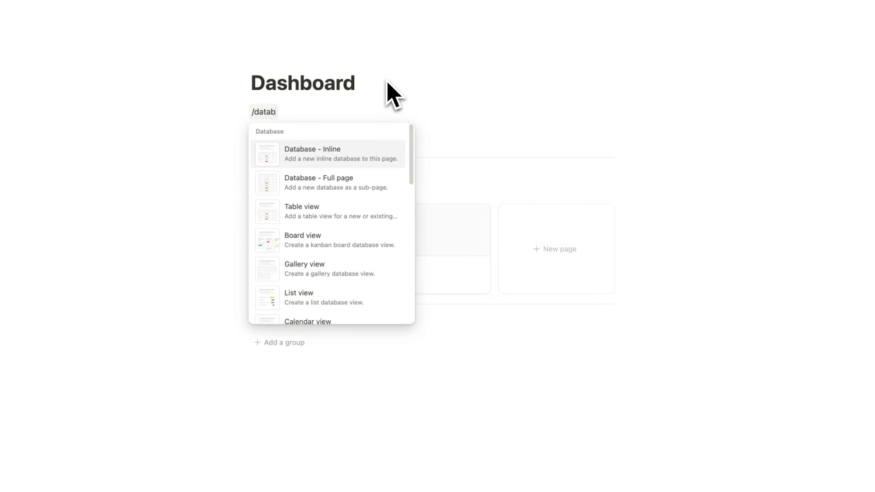
Add a new table database to the Dashboard titled Tasks.
click(314, 214)
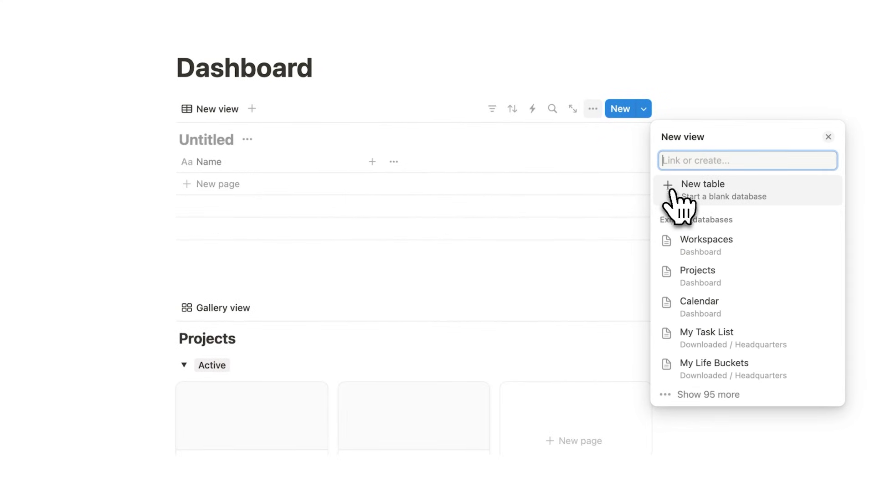
click(673, 192)
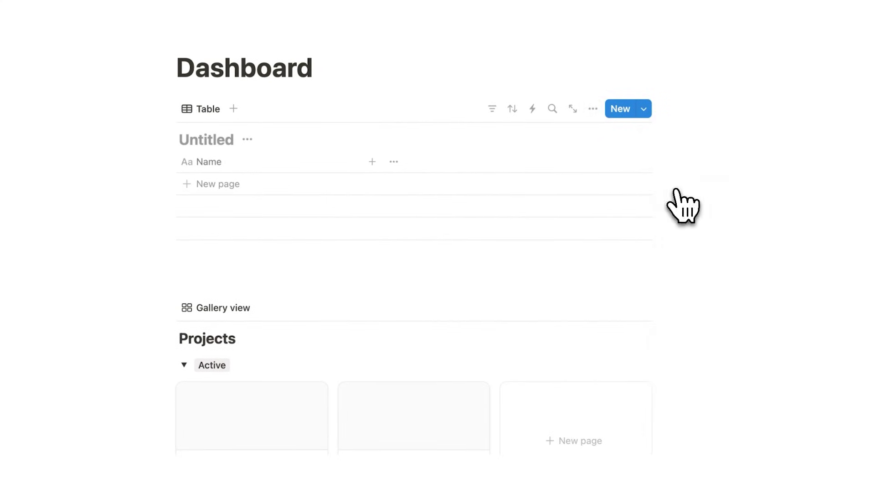
click(216, 139)
text(Taa)
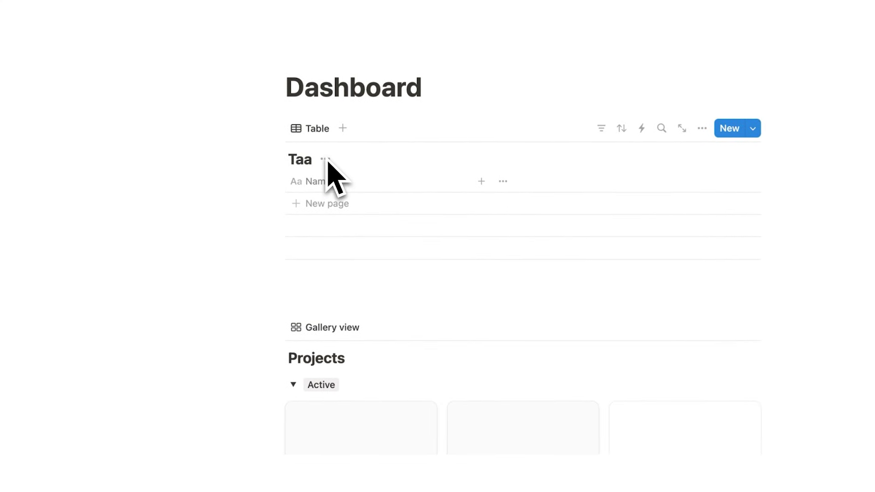
Fill the Tasks table with rows Task 1, Task 2 and Task 3.
click(328, 204)
text(Task 1)
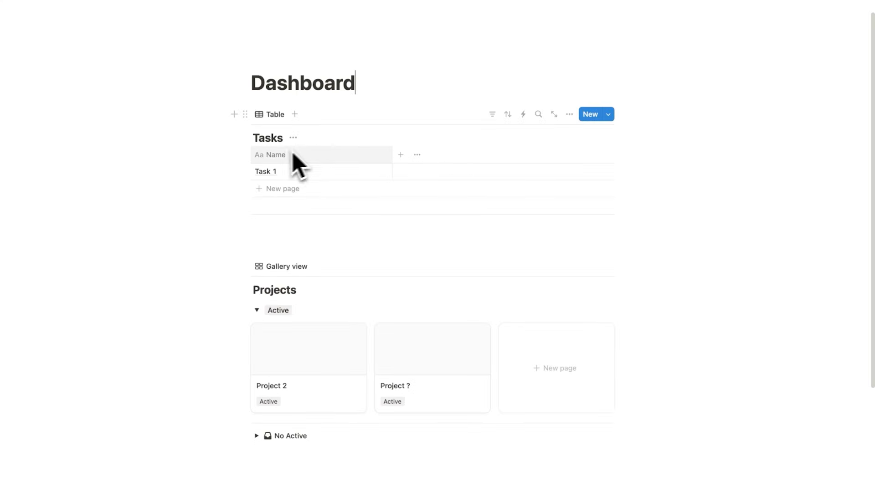
click(298, 188)
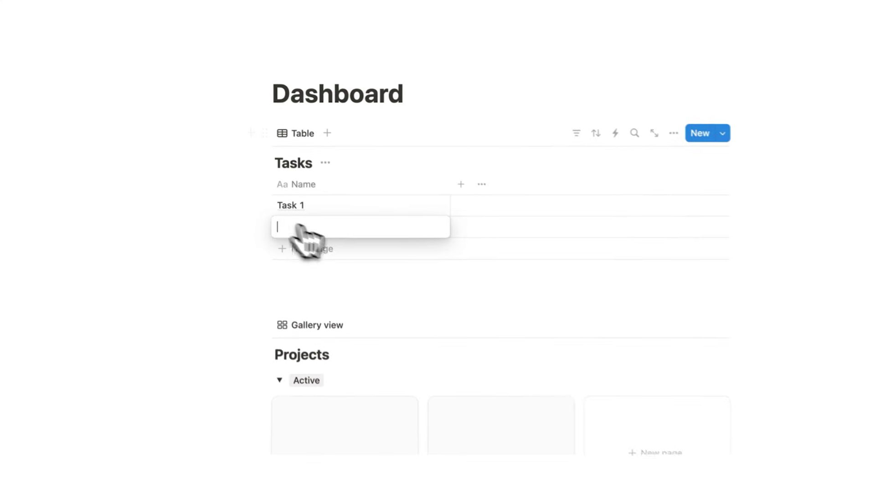
text(Task 2)
key(Return)
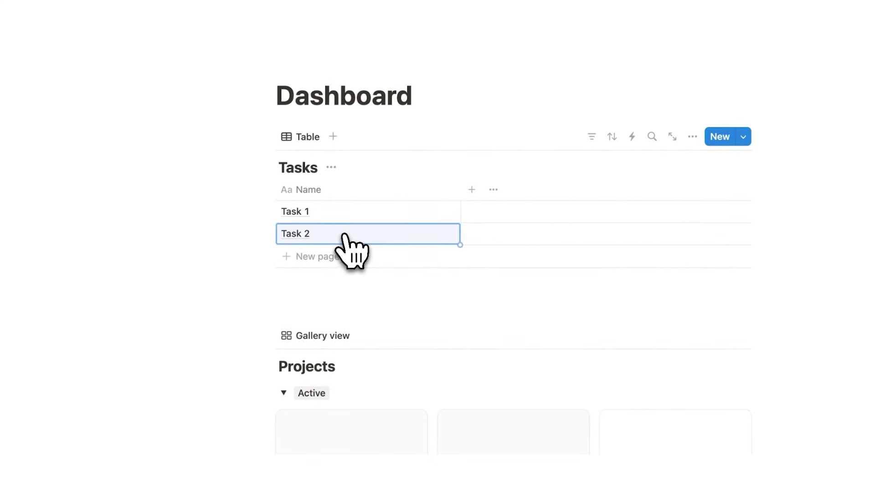
click(342, 250)
key(Return)
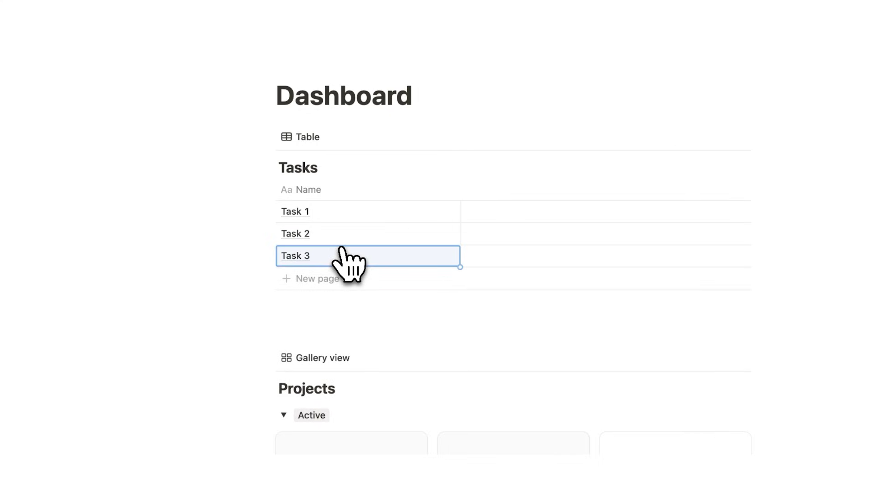
click(408, 98)
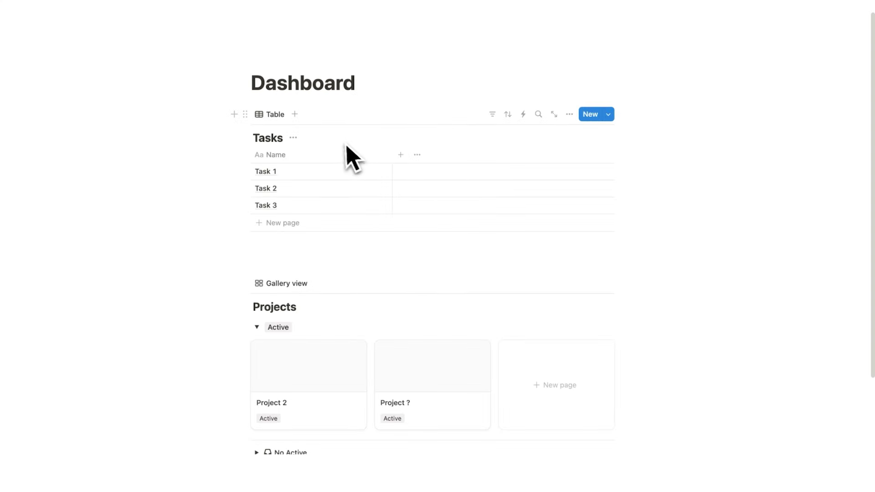
scroll(346, 148, down, 5)
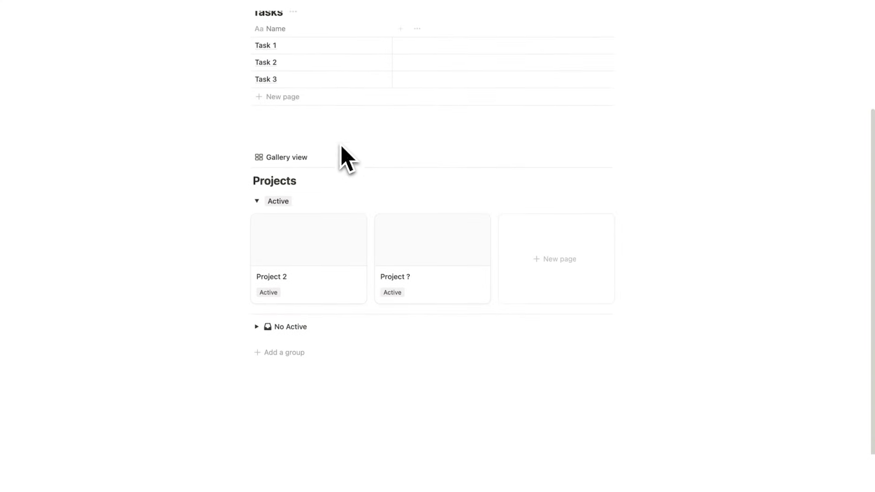
scroll(411, 205, up, 5)
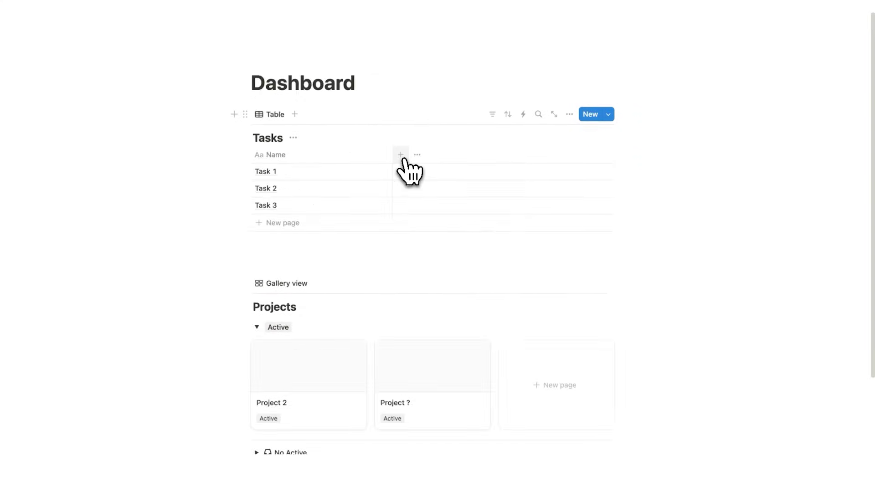
Add a Relation property to Tasks pointing to the Projects database.
click(401, 154)
scroll(693, 273, down, 5)
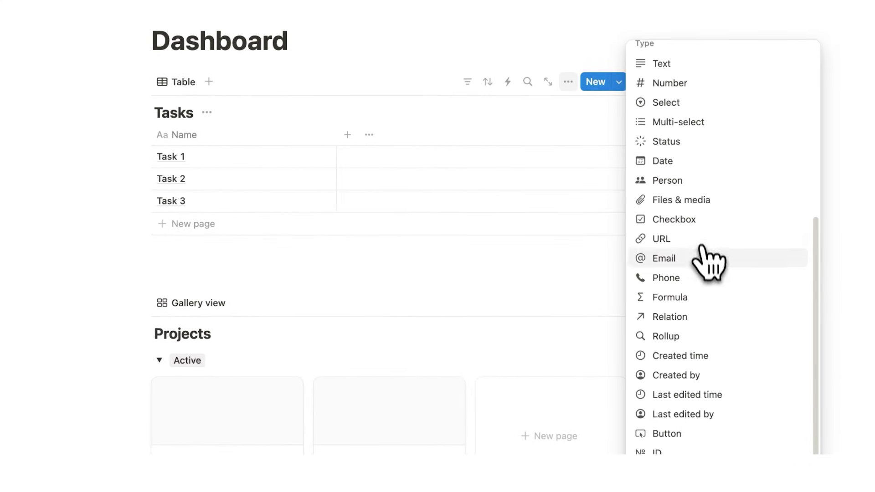
click(702, 319)
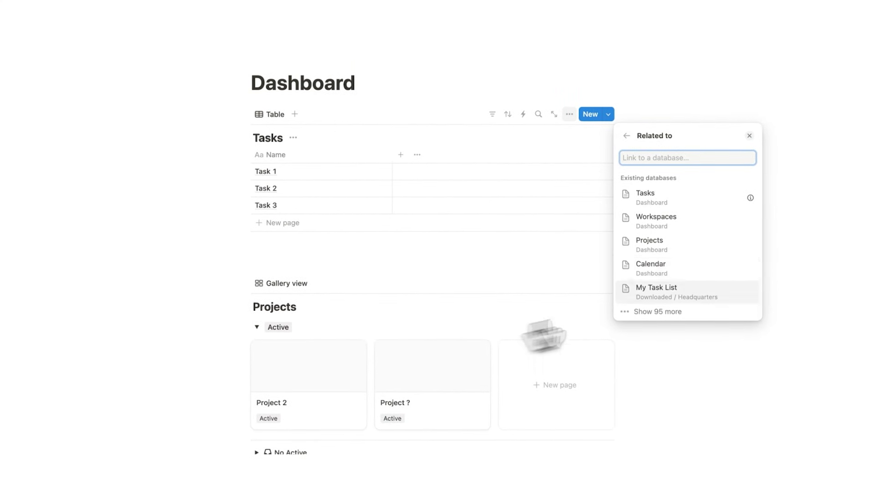
click(678, 246)
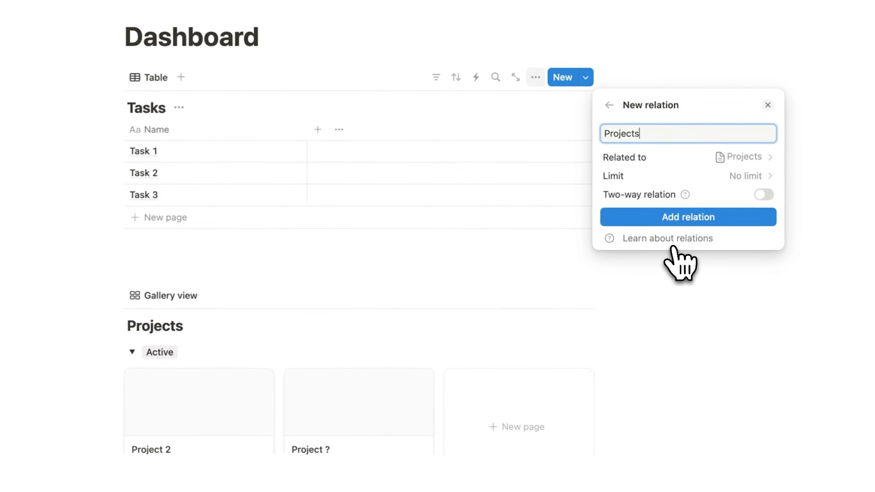
click(676, 218)
key(Escape)
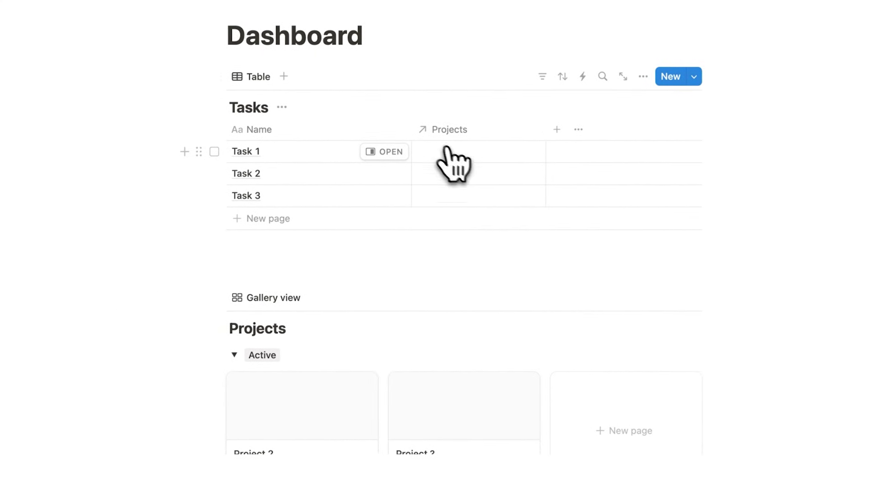
Link Task 1 and Task 2 to Project 2, leaving Task 3 unlinked.
click(448, 151)
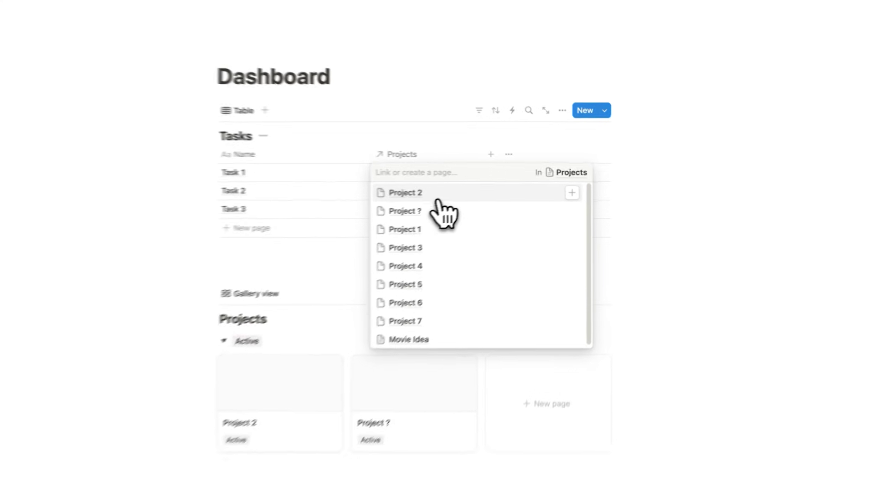
click(456, 194)
click(674, 198)
click(387, 201)
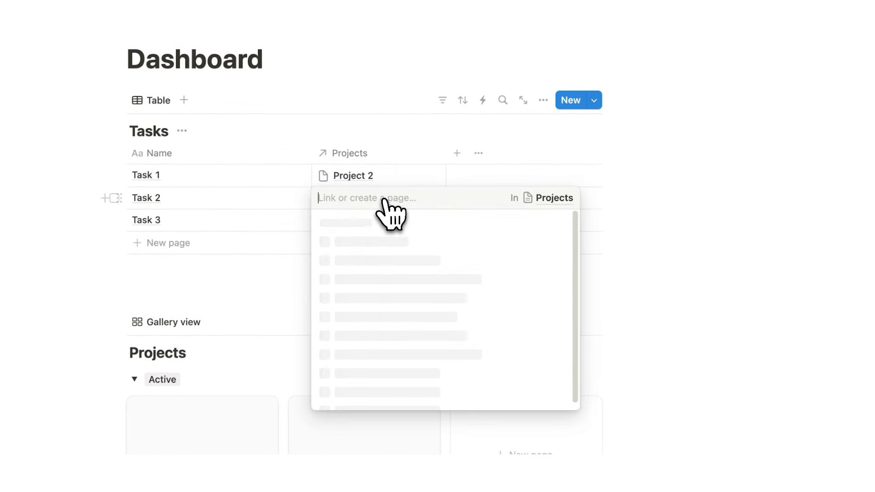
click(387, 226)
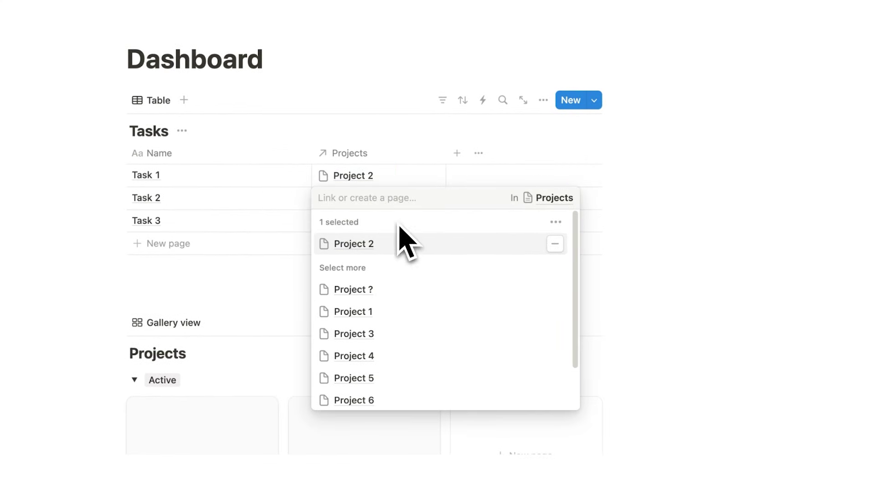
click(725, 182)
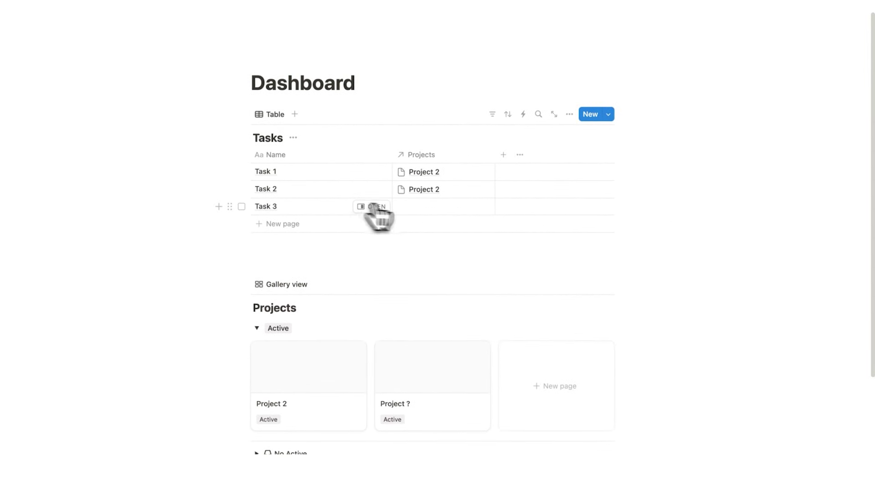
click(418, 206)
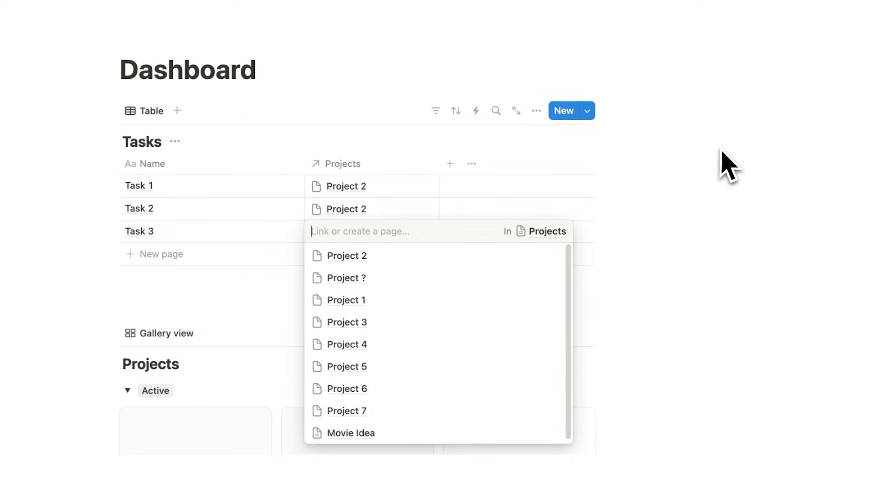
key(Escape)
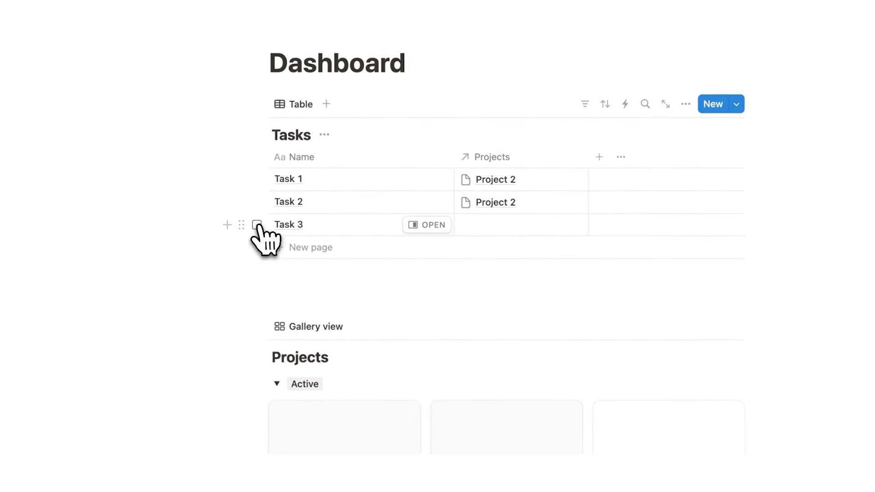
Select the Task 3 row and delete it.
click(257, 225)
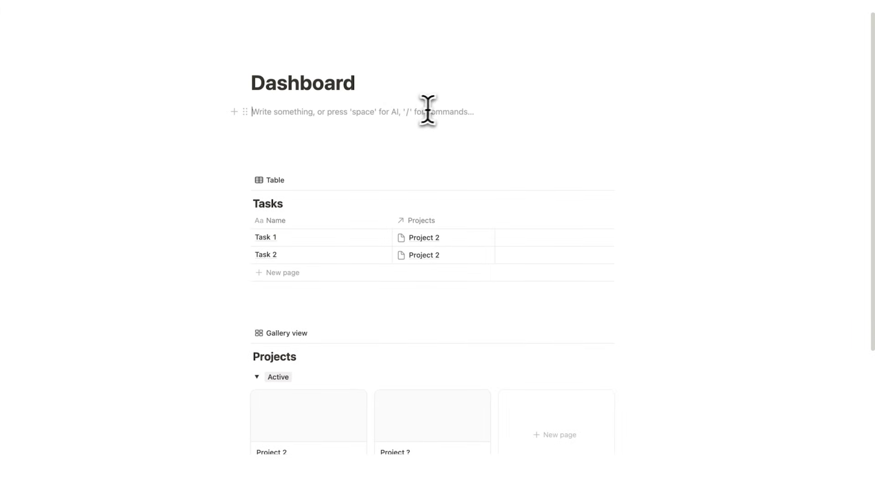
scroll(483, 121, down, 4)
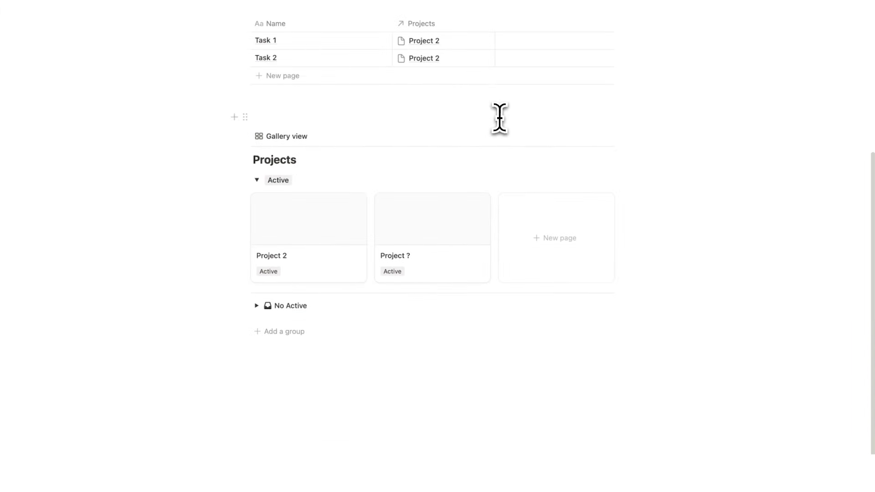
scroll(405, 319, up, 5)
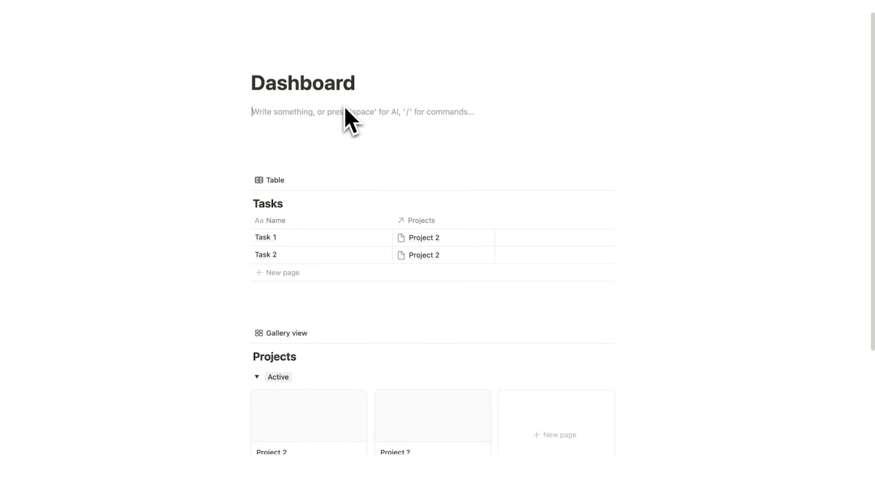
Insert a New Task button under the title with an 'Add page to' action.
text(/button)
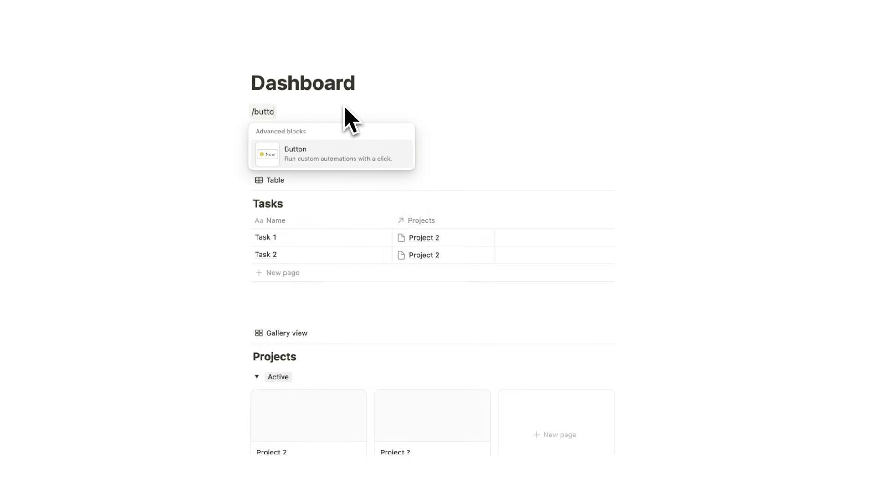
click(338, 154)
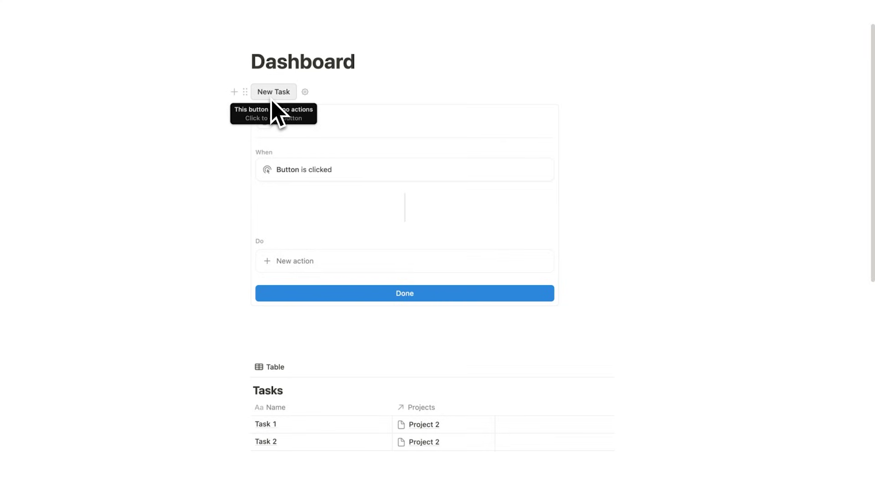
scroll(339, 191, down, 3)
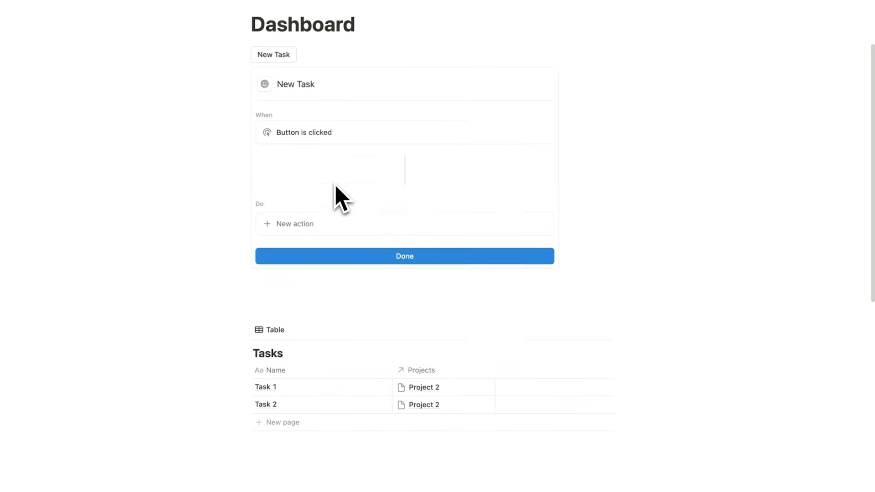
click(340, 189)
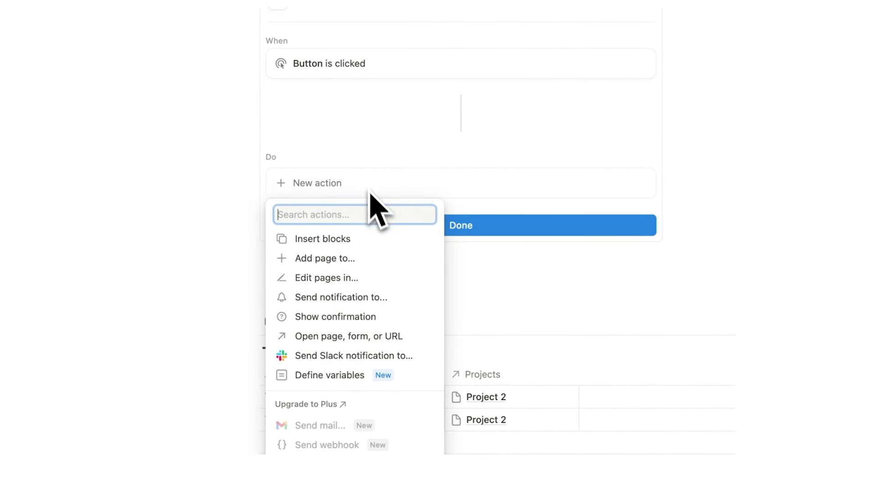
click(368, 260)
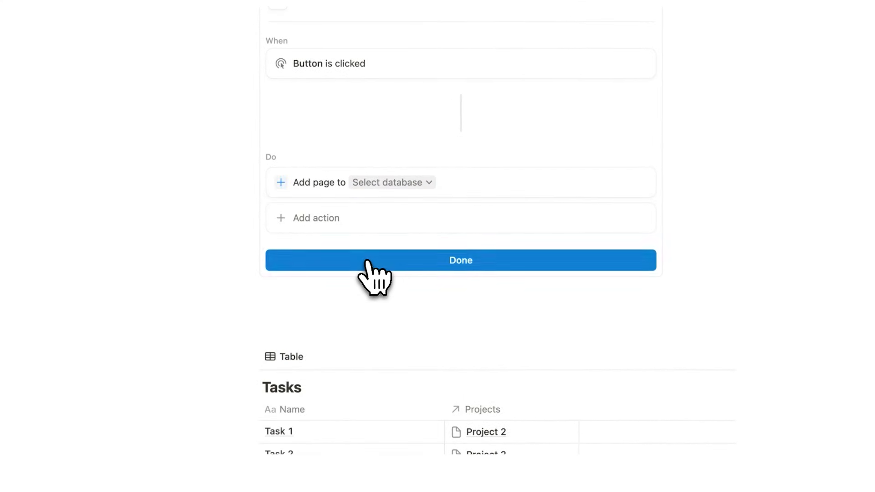
scroll(373, 269, down, 3)
scroll(388, 260, down, 1)
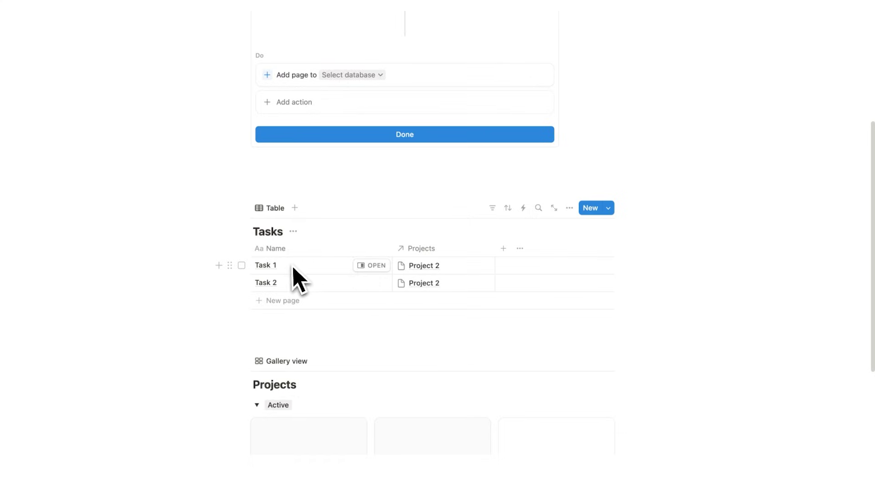
scroll(333, 274, up, 2)
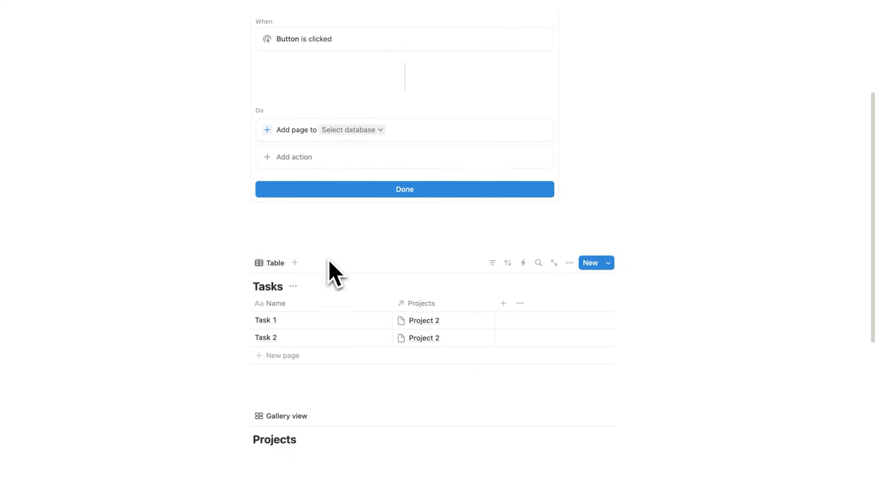
scroll(346, 266, up, 3)
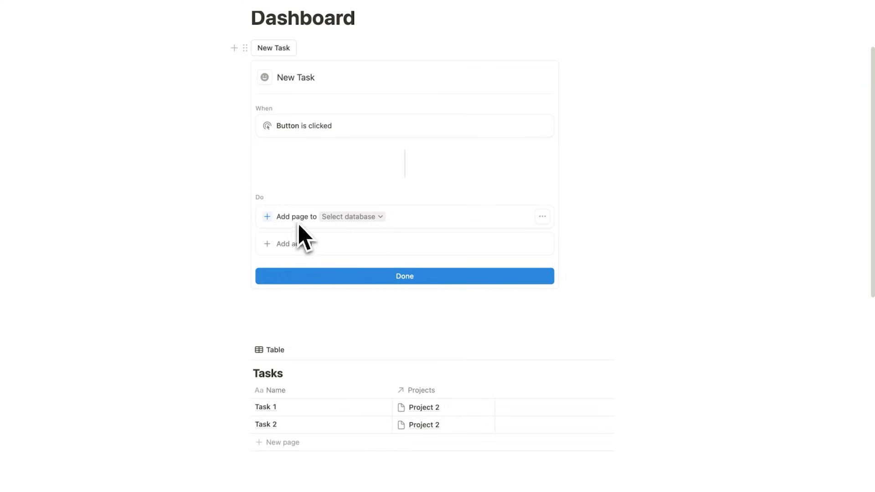
Point the button's Add page action at the Tasks database.
click(349, 216)
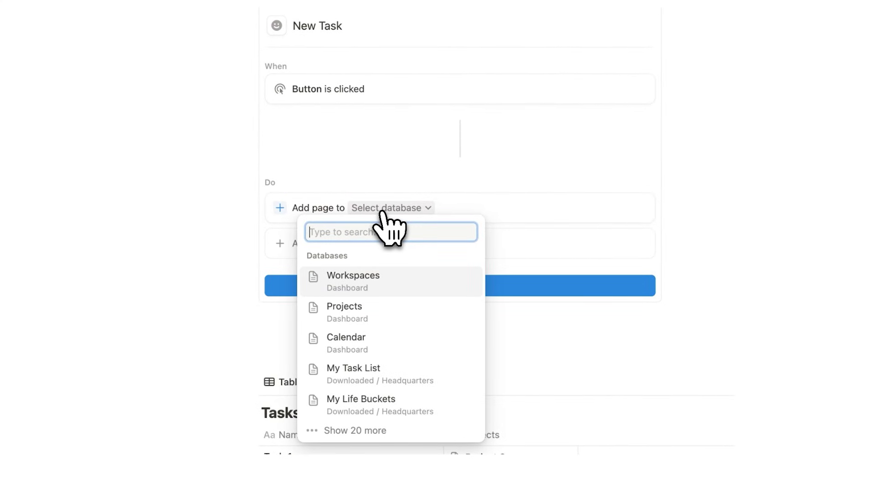
text(Tasks)
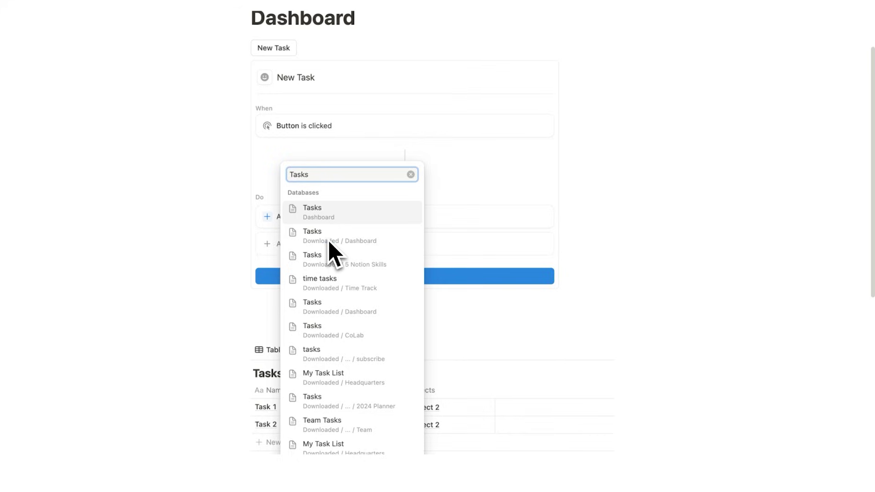
click(344, 211)
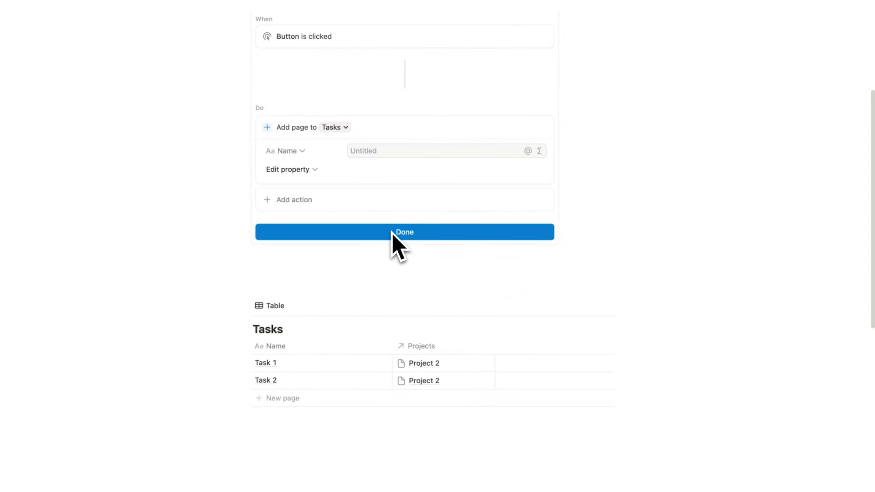
Add a second action opening the 'Page added' in Center peek.
click(327, 199)
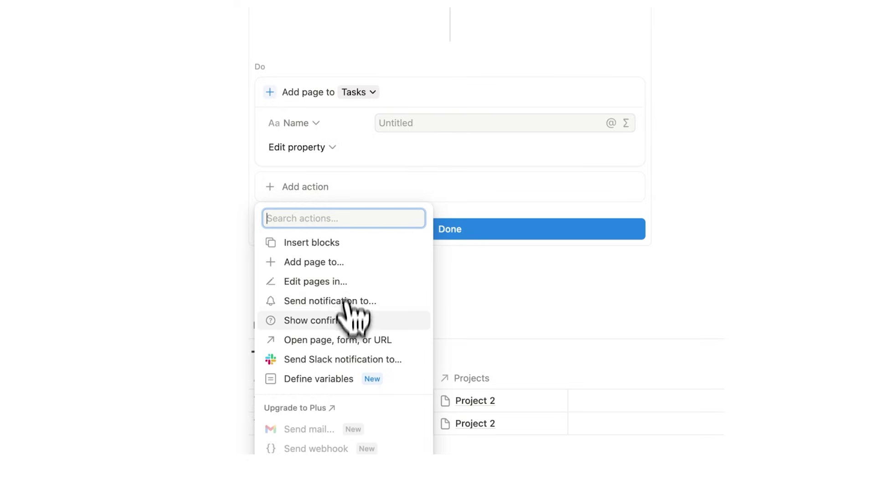
click(346, 340)
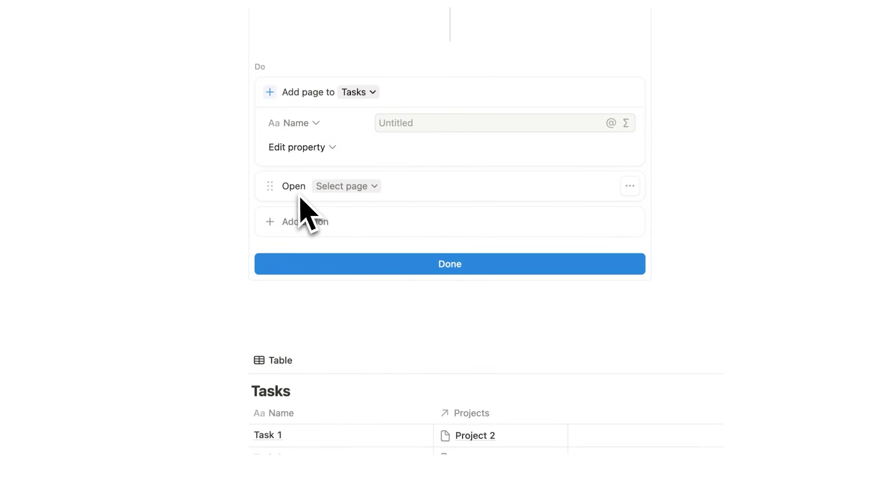
click(363, 191)
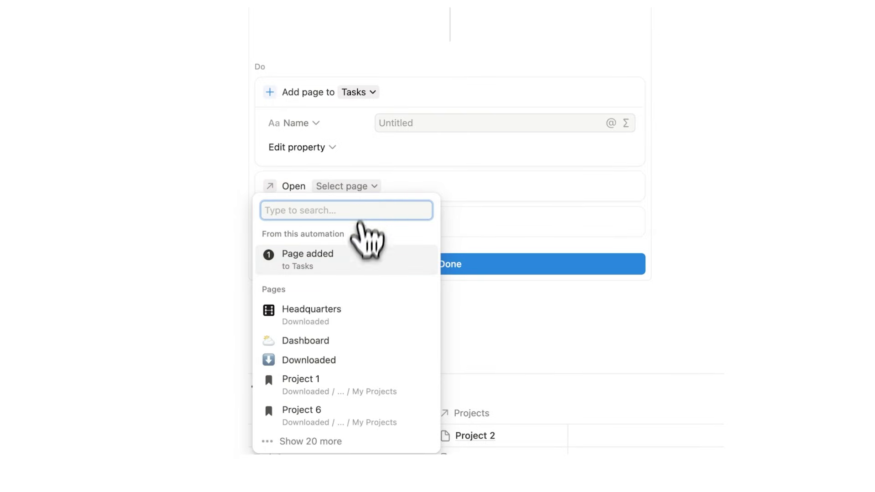
click(358, 253)
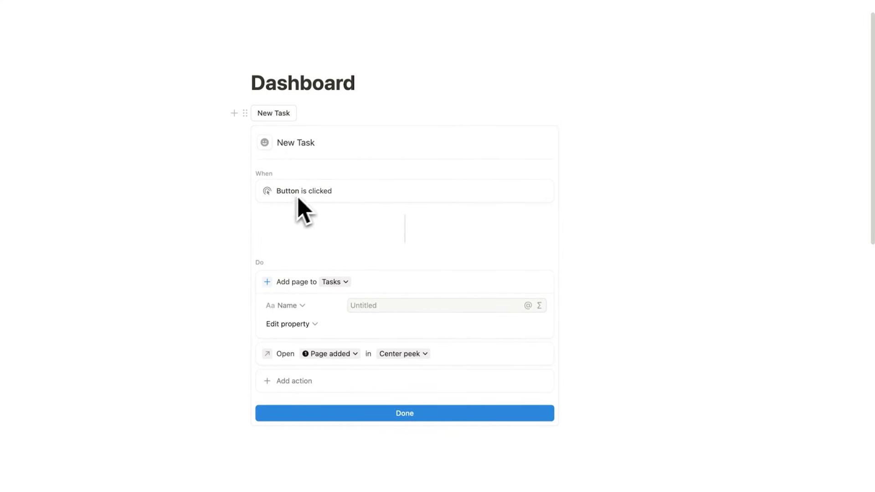
scroll(319, 294, down, 5)
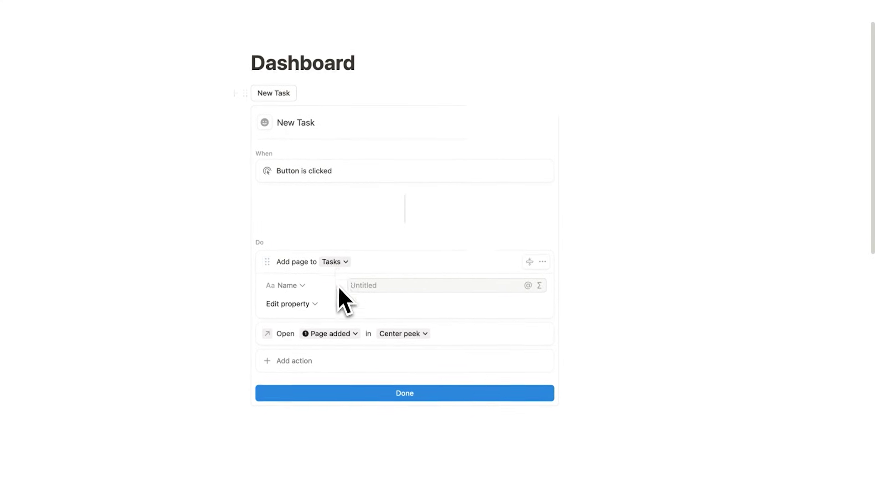
scroll(314, 306, up, 3)
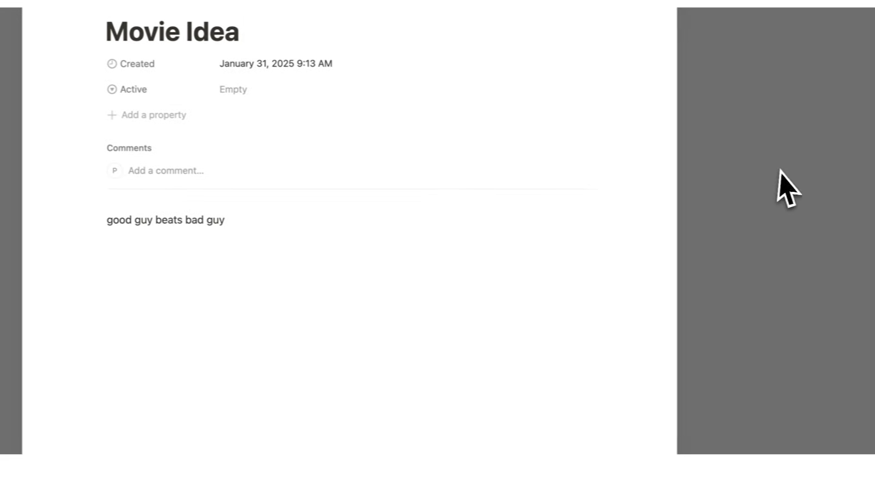
click(779, 171)
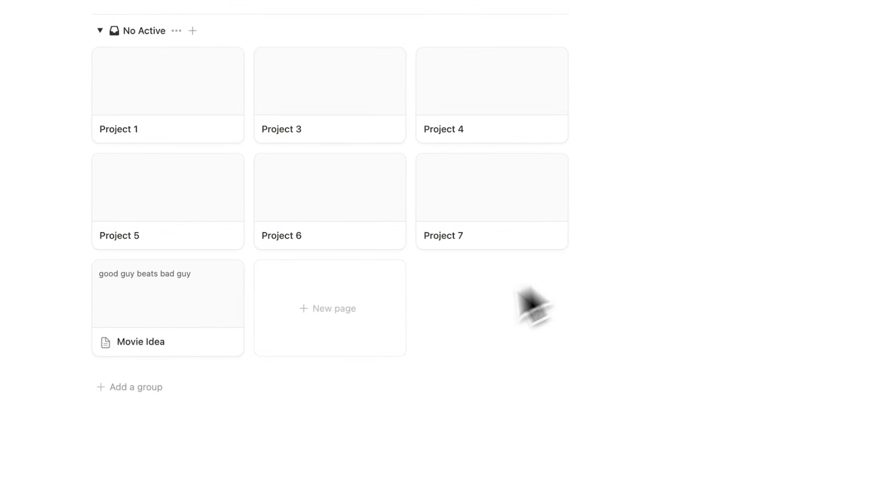
Use the New Task button to create Task 4 linked to the Movie Idea project.
scroll(410, 391, up, 10)
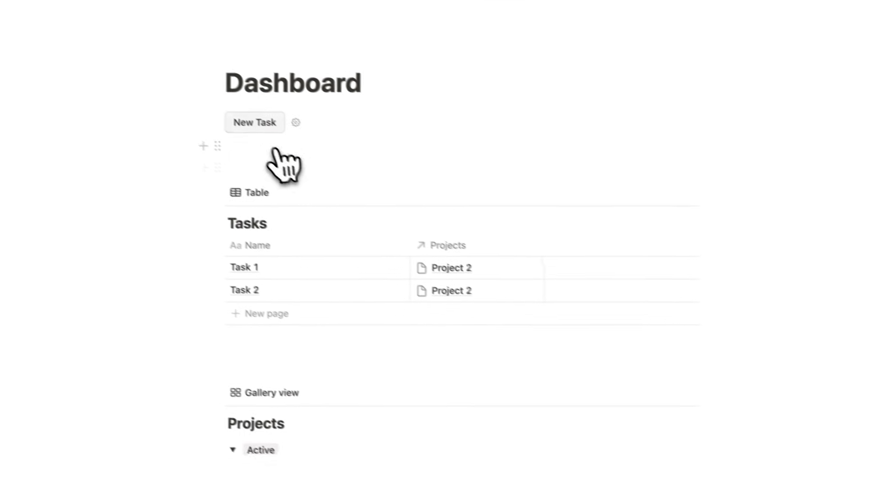
click(124, 57)
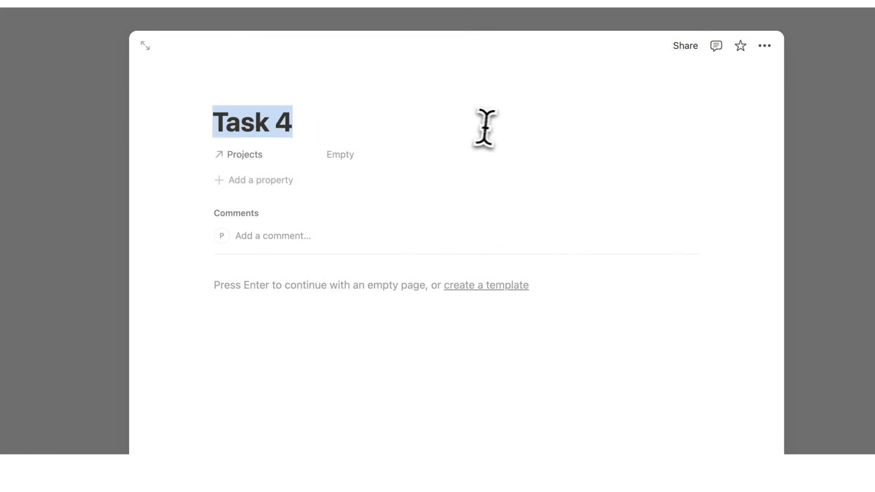
click(494, 118)
click(428, 147)
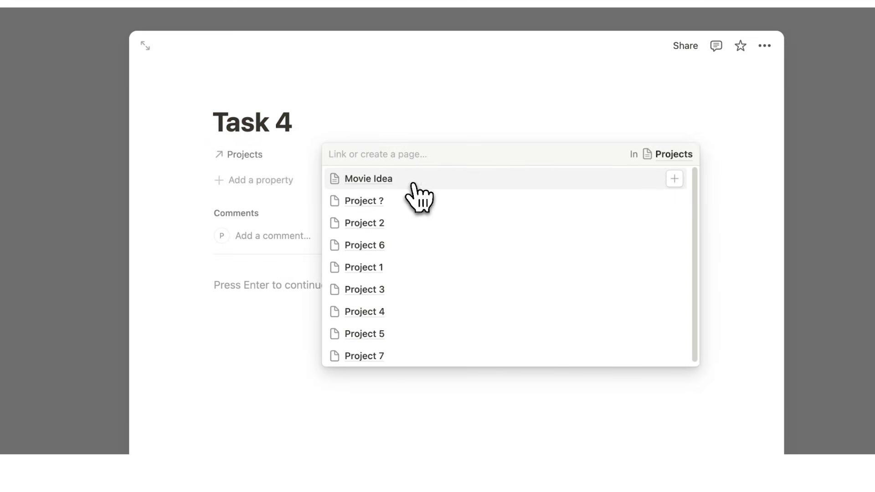
click(412, 184)
key(Escape)
click(775, 225)
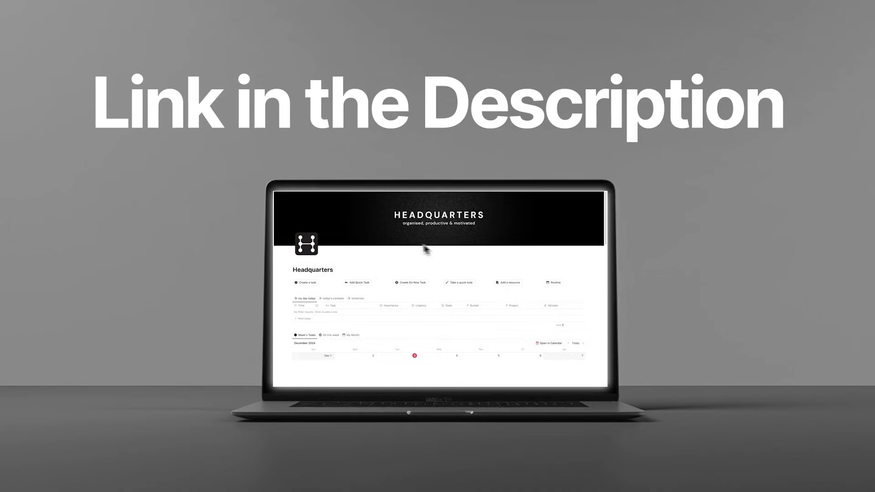
scroll(400, 247, down, 10)
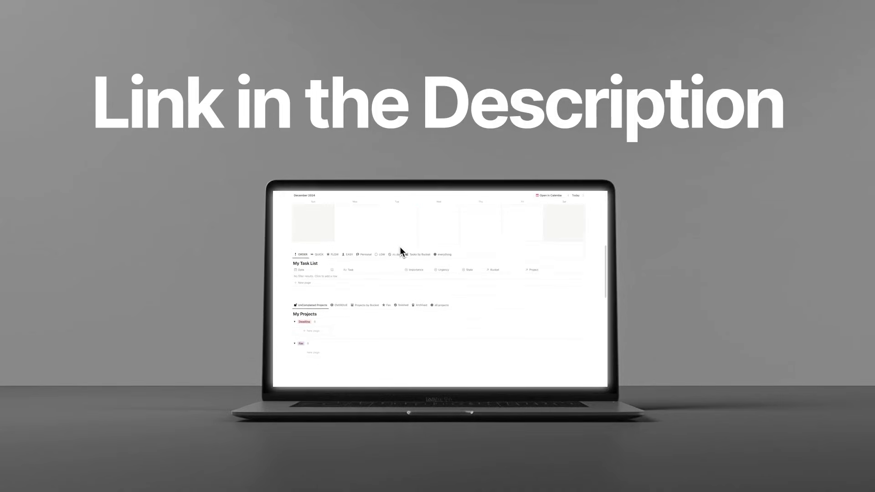
scroll(458, 286, up, 15)
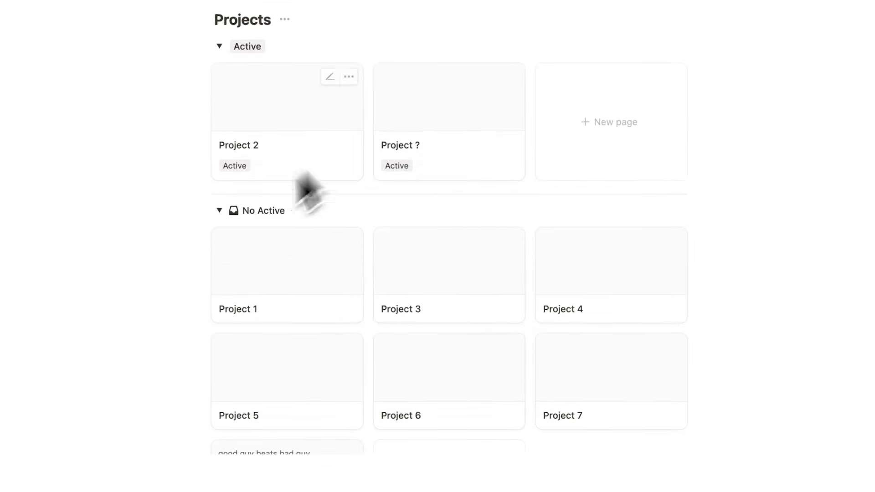
Insert a calendar view below New Task that is linked to the Dashboard's Tasks database.
scroll(606, 351, up, 8)
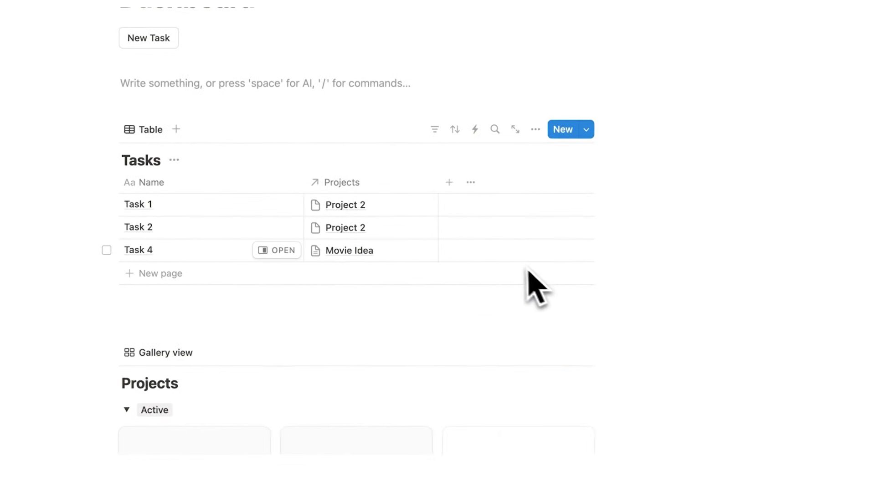
scroll(527, 283, down, 9)
scroll(319, 246, up, 6)
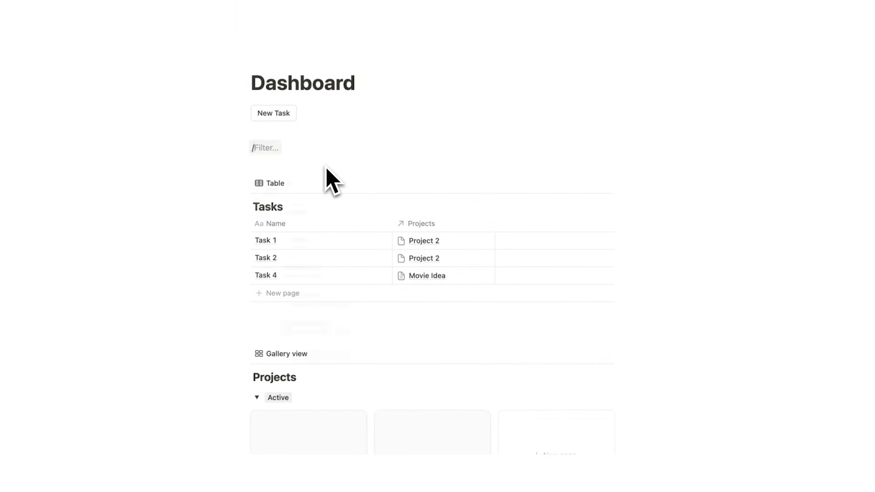
text(calendar)
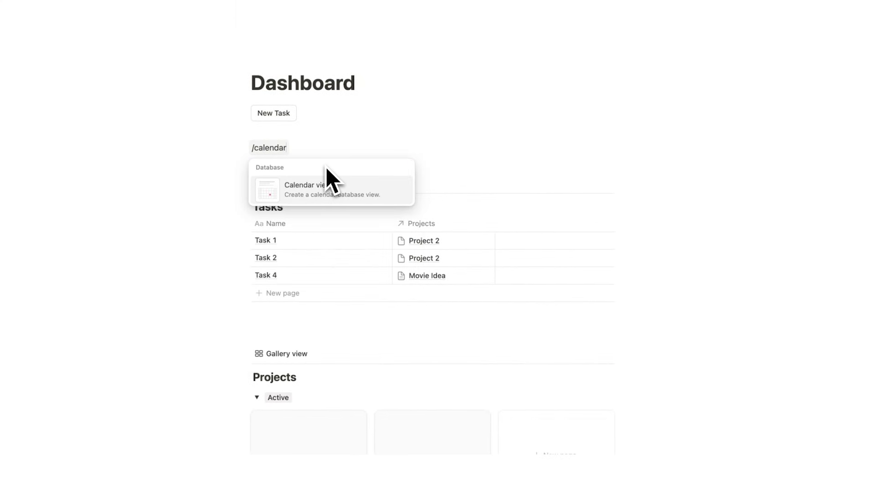
click(330, 187)
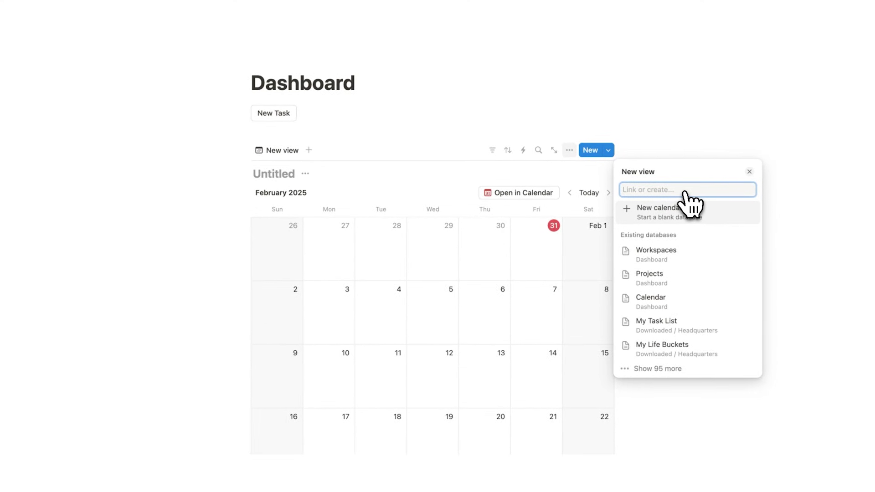
text(Tasks)
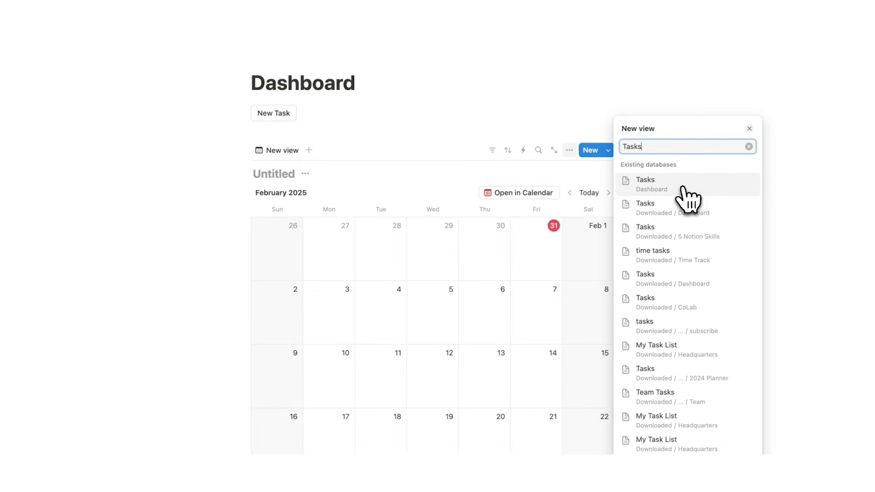
click(673, 187)
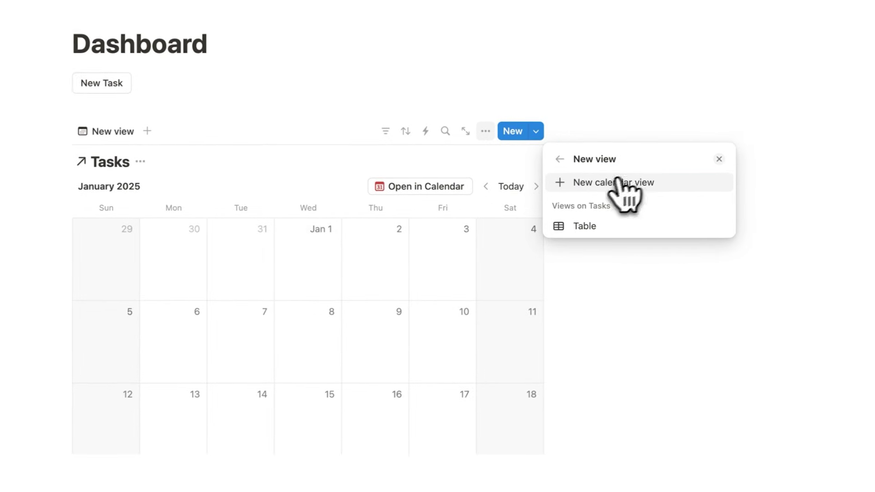
click(590, 241)
click(485, 142)
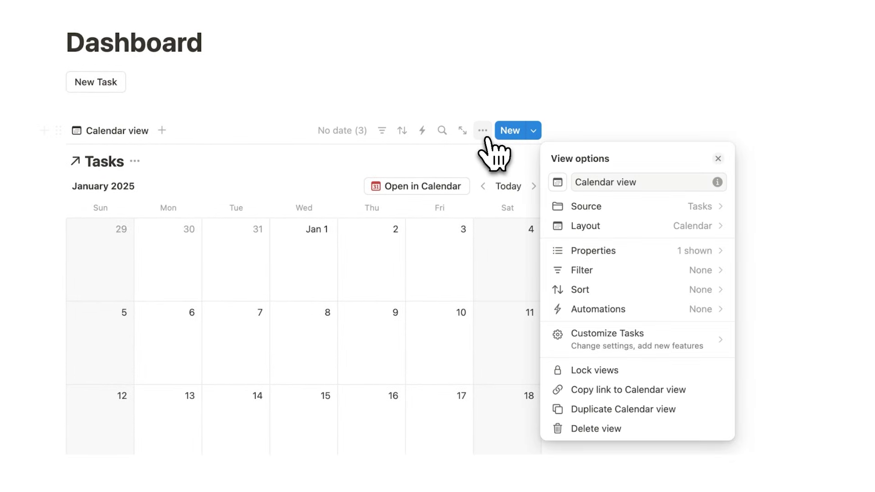
Show the Tasks calendar by week and make the Dashboard page full width.
click(638, 225)
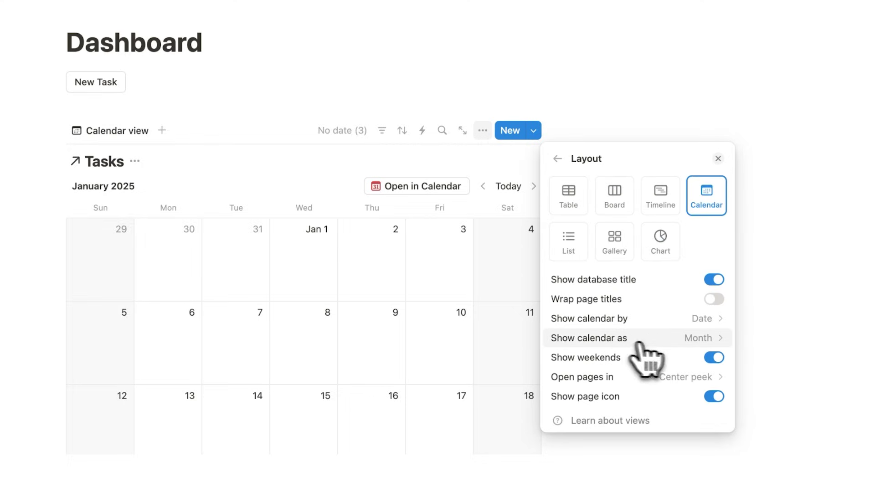
click(668, 345)
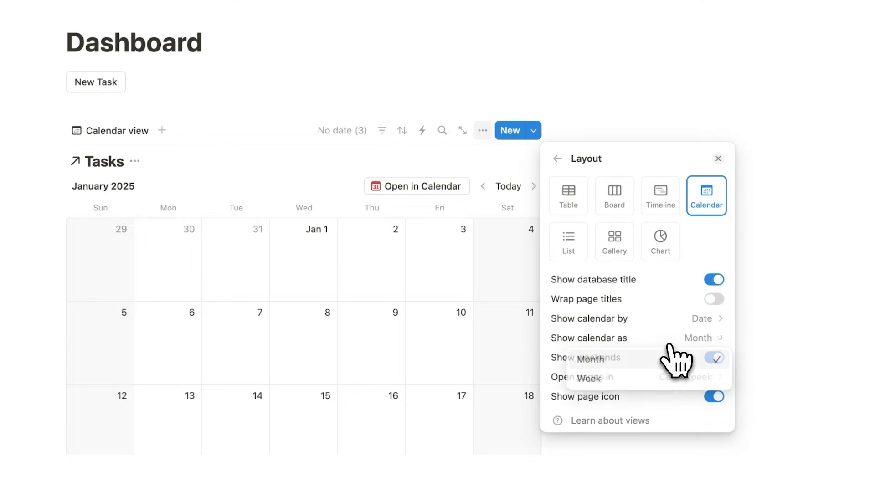
click(628, 379)
click(465, 349)
click(861, 15)
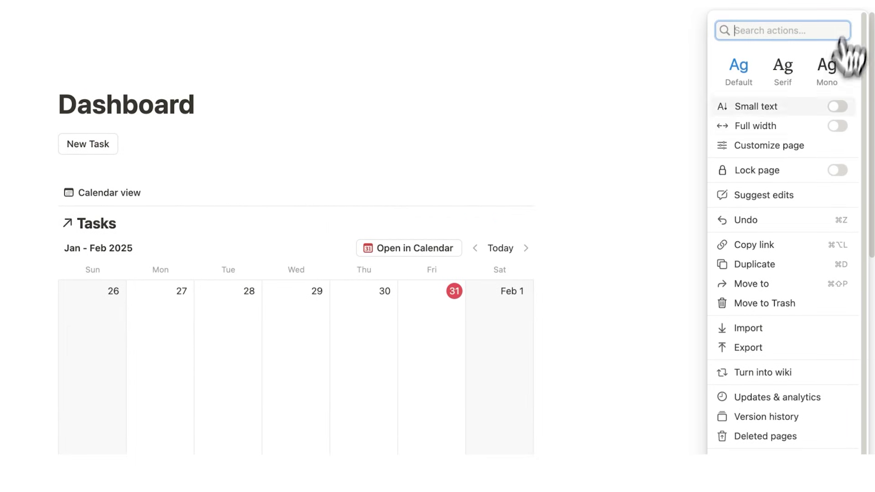
click(838, 127)
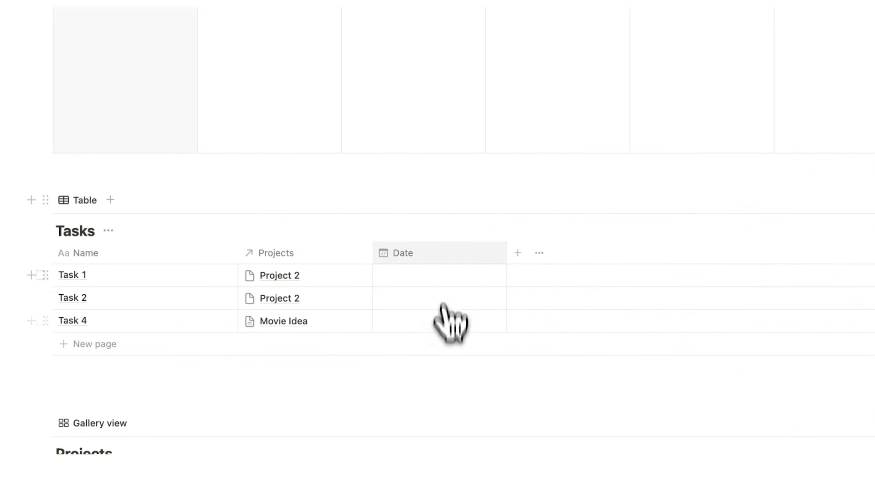
Move the Date column to the front of the Tasks table, before Name.
drag(445, 268, 160, 267)
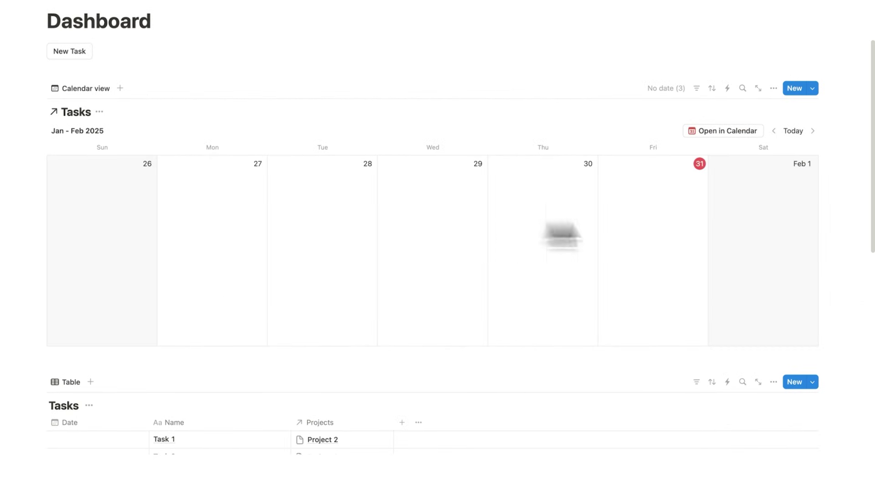
scroll(306, 232, down, 4)
scroll(132, 306, down, 5)
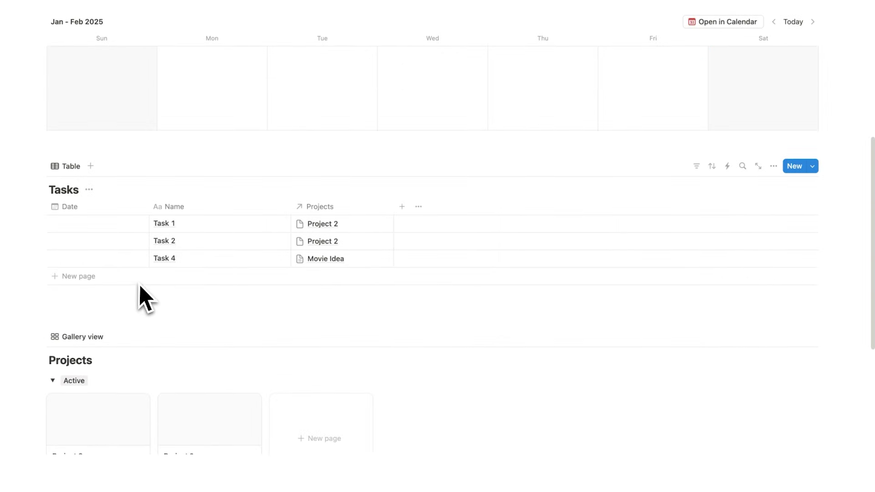
scroll(117, 257, up, 5)
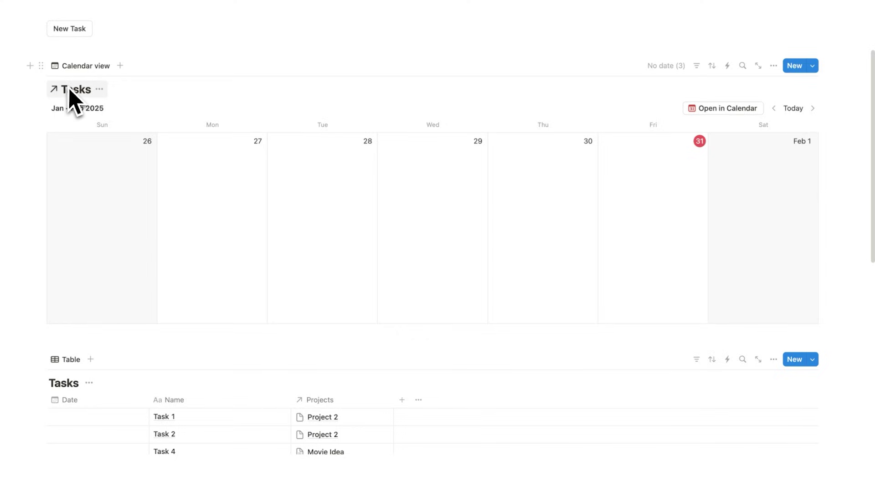
scroll(77, 89, down, 3)
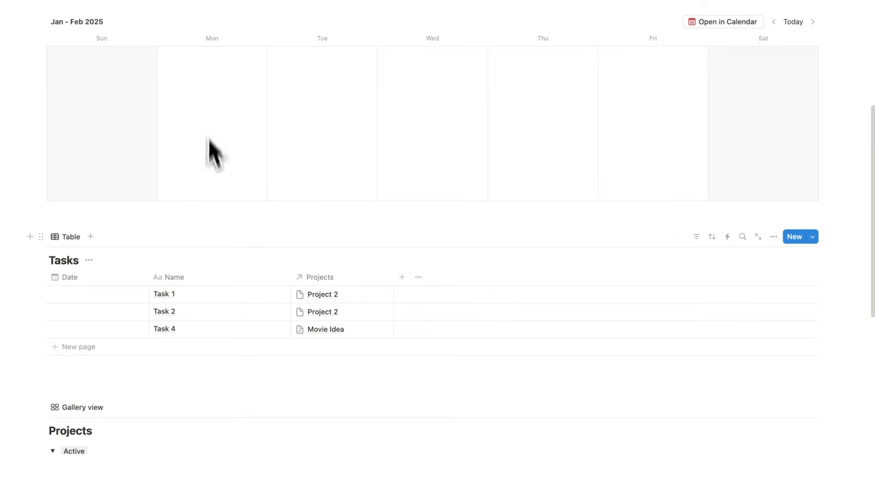
Date Task 1, Task 2 and Task 4 January 31, 2025, dragging Task 4 onto Friday.
click(136, 297)
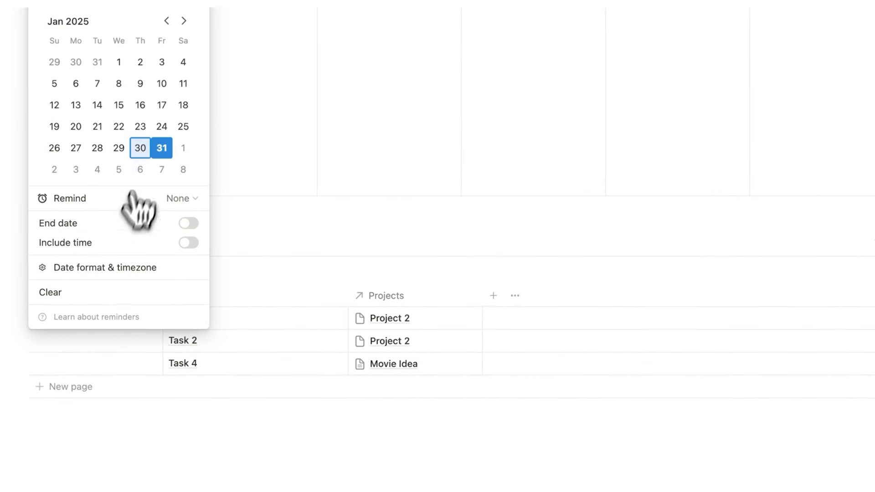
click(162, 149)
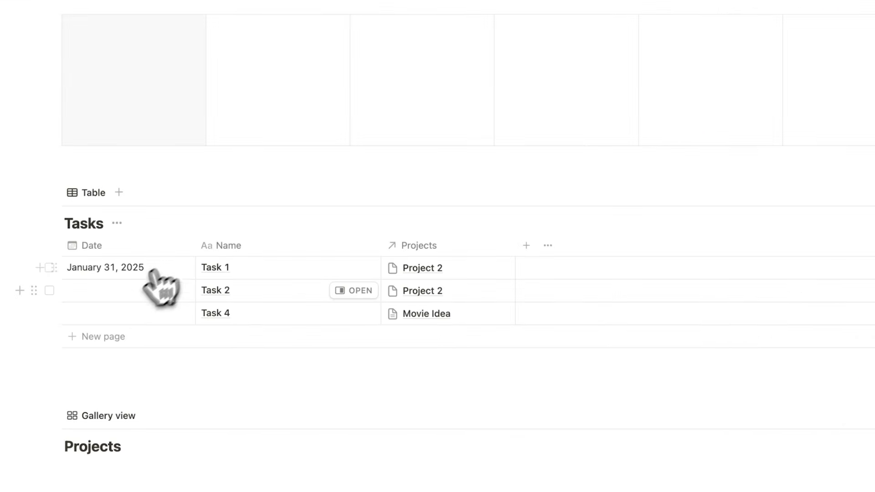
click(92, 292)
click(194, 122)
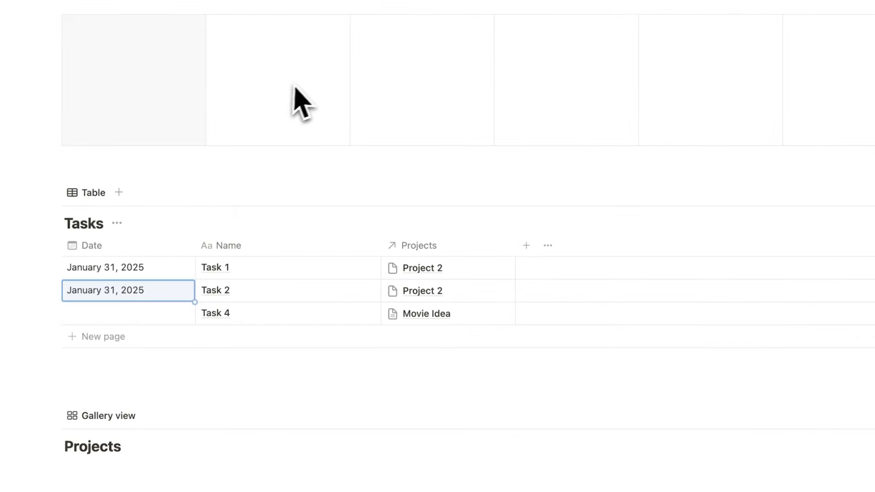
key(Escape)
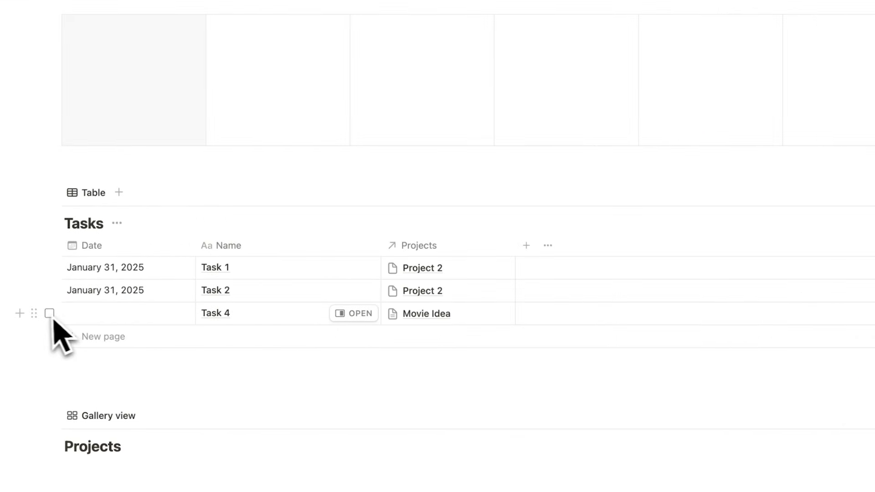
drag(34, 317, 837, 77)
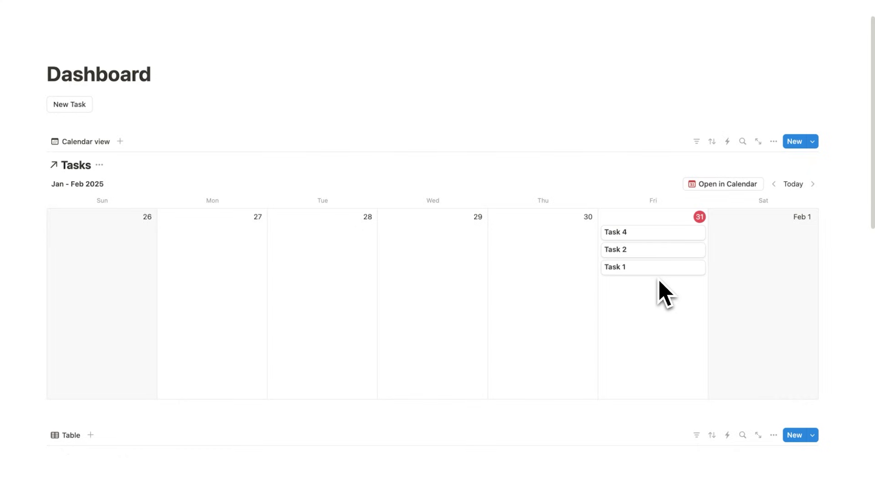
Add a new Select column named Type to the Tasks table.
scroll(590, 264, down, 5)
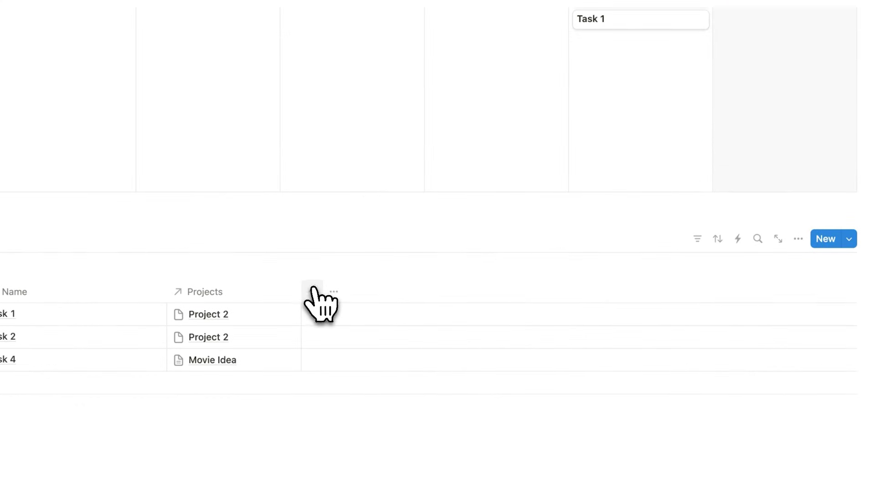
click(312, 291)
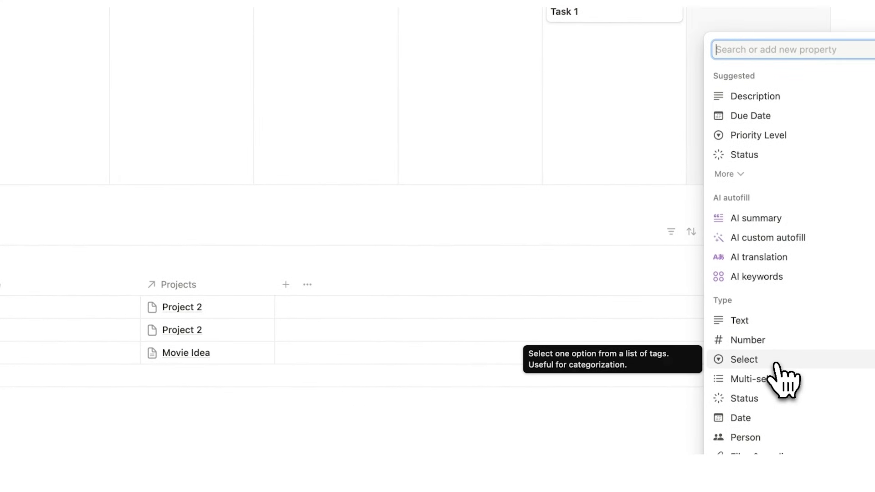
click(777, 363)
text(Type)
click(489, 127)
Tag Task 1 with a new Flow option and colour it blue.
click(339, 306)
text(Flow)
key(Return)
click(416, 303)
click(547, 345)
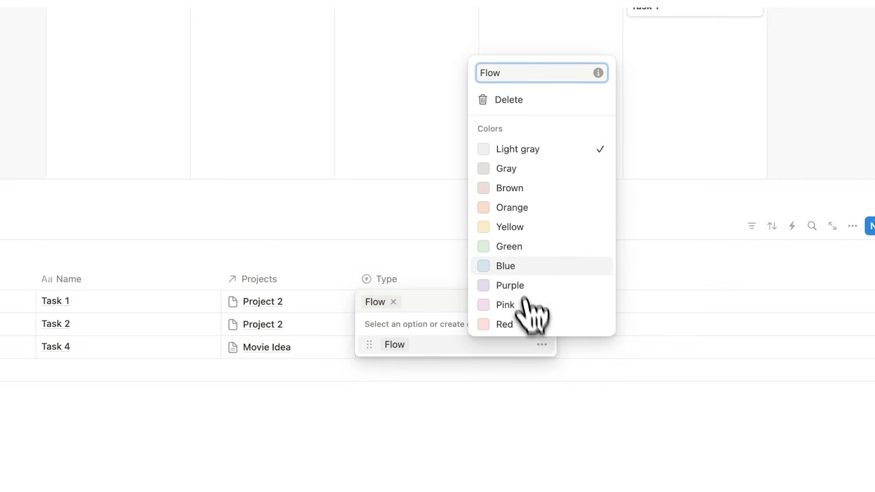
click(505, 265)
click(383, 146)
Fill Flow down to Task 2 and Task 4, and move Type right after Date.
click(378, 136)
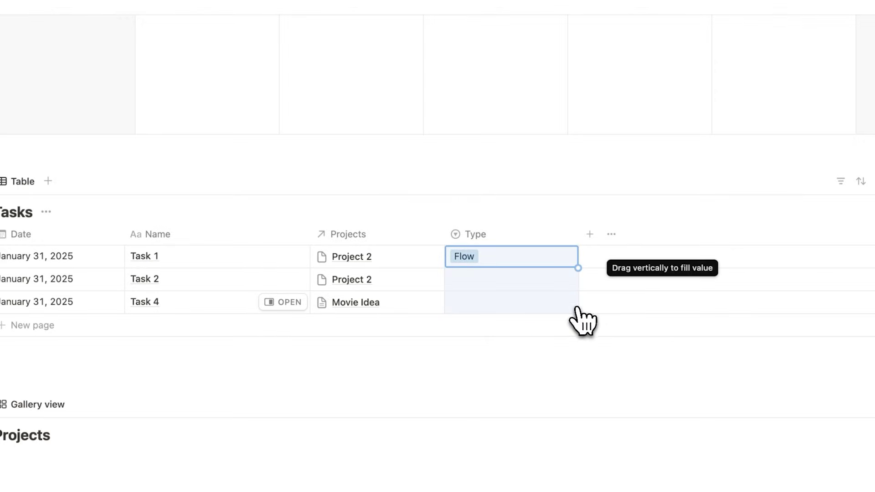
drag(578, 271, 577, 308)
click(507, 129)
drag(476, 234, 137, 234)
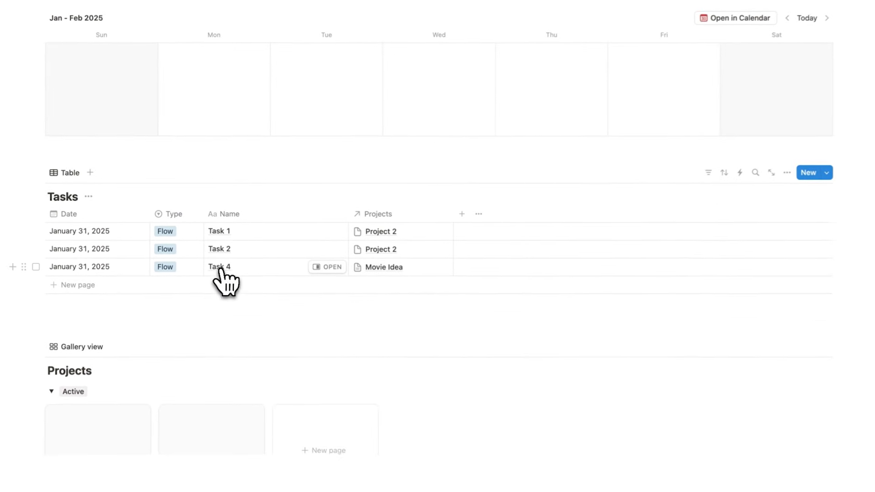
Make the Type property visible on the calendar cards.
scroll(214, 275, up, 5)
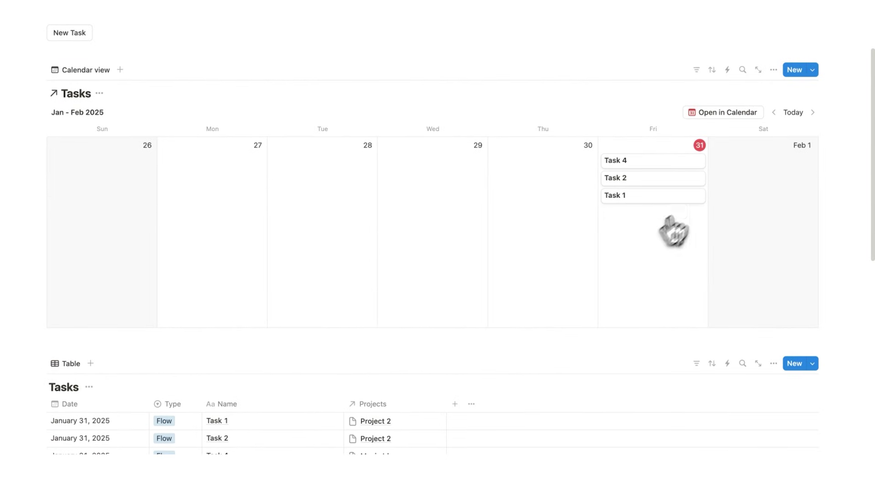
click(773, 70)
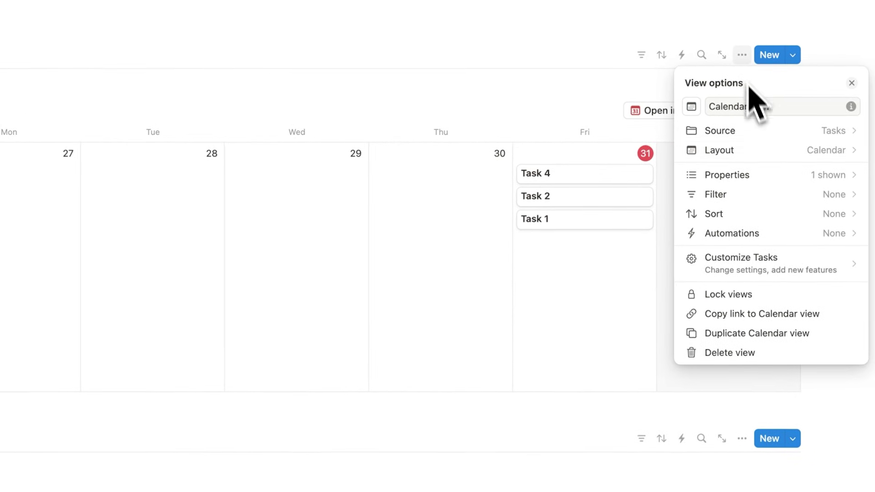
click(781, 190)
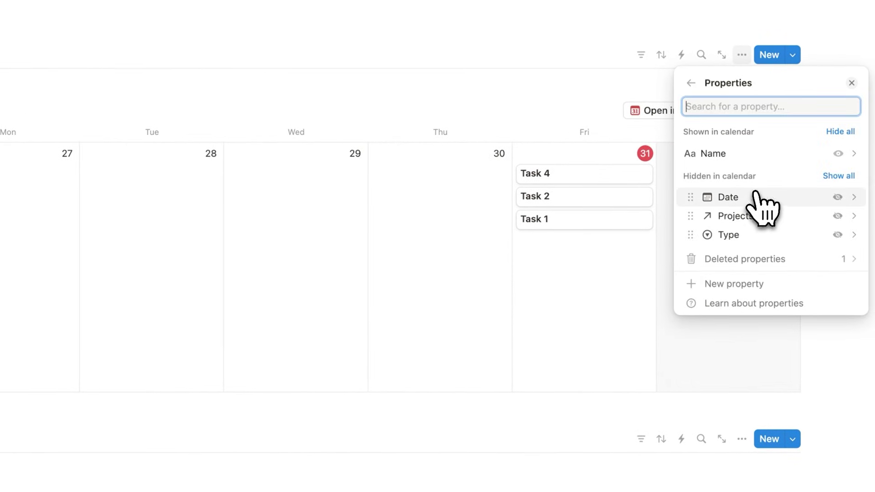
click(837, 235)
click(629, 315)
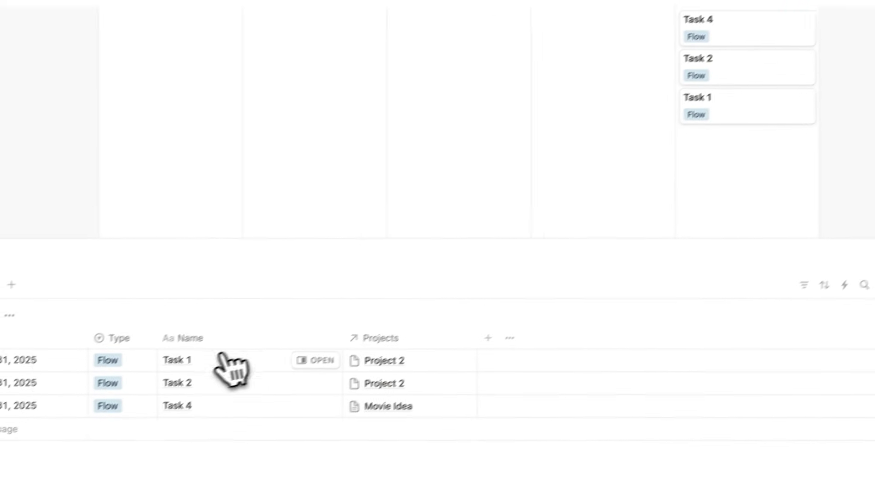
Change Task 1's type to Easy, then set it back to Flow.
click(146, 360)
click(141, 421)
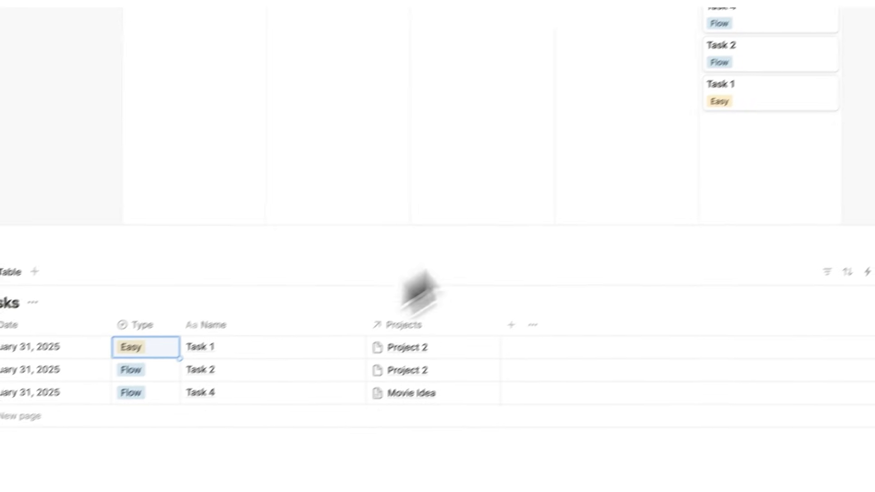
click(165, 350)
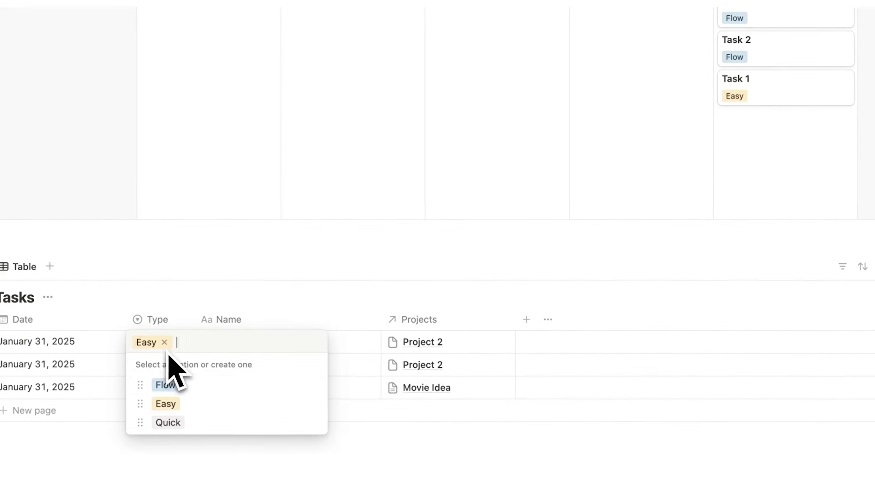
click(167, 385)
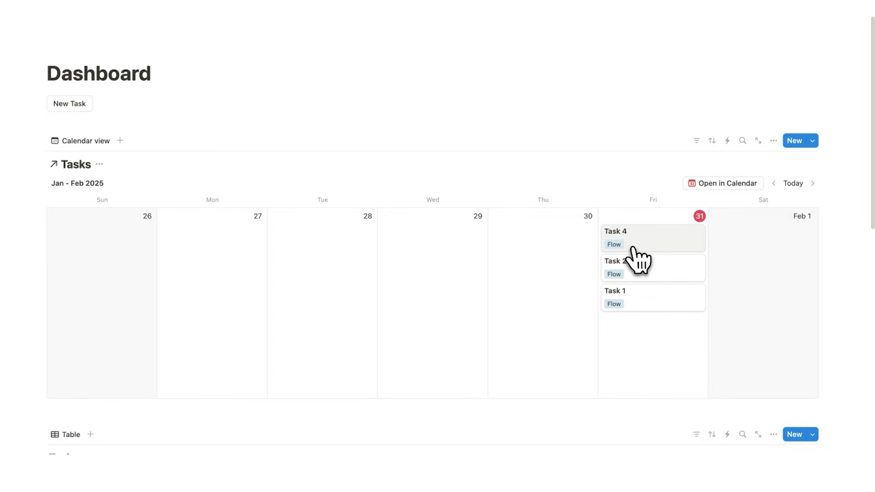
Drag the Task 4 card from Friday January 31 to Saturday February 1.
drag(642, 251, 758, 262)
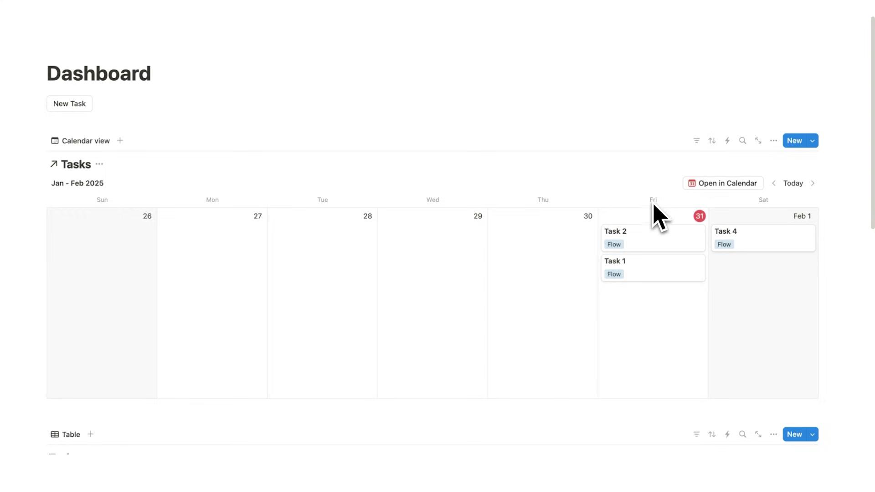
scroll(660, 324, down, 2)
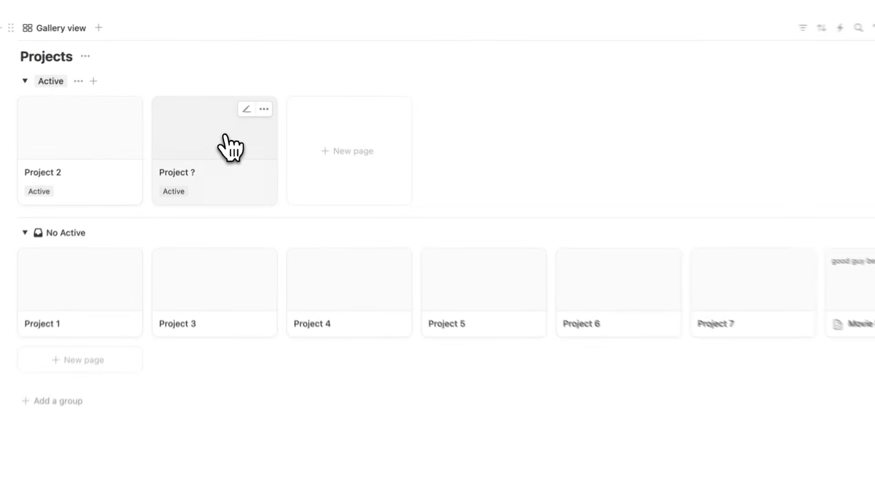
Open Project ? and set its Active property to a new Completed option.
click(231, 146)
click(396, 176)
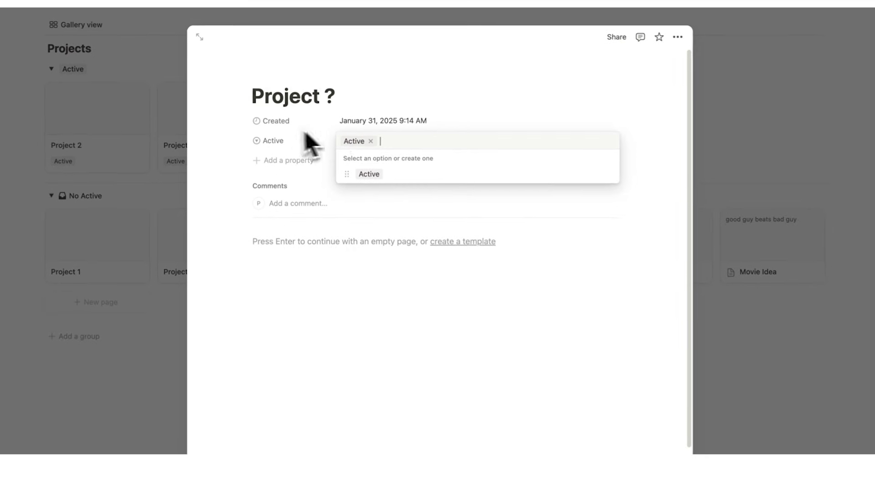
text(Co)
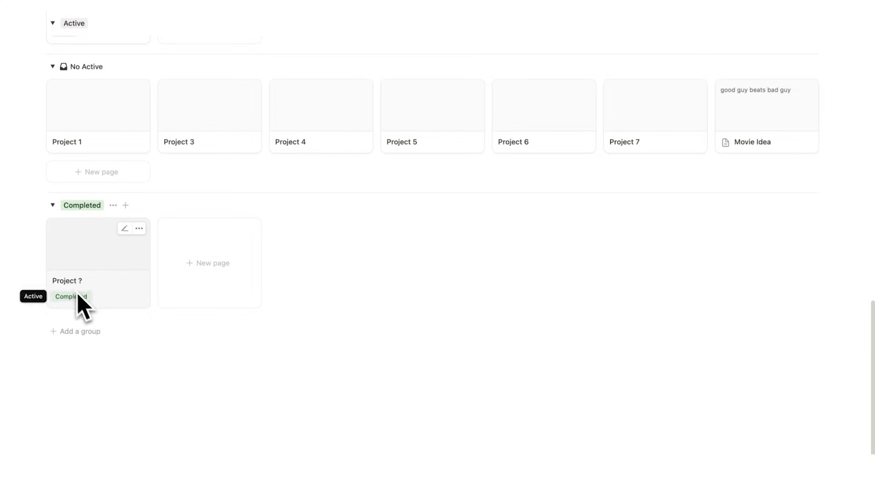
Set Project 1's empty Active property to Active.
scroll(97, 297, up, 5)
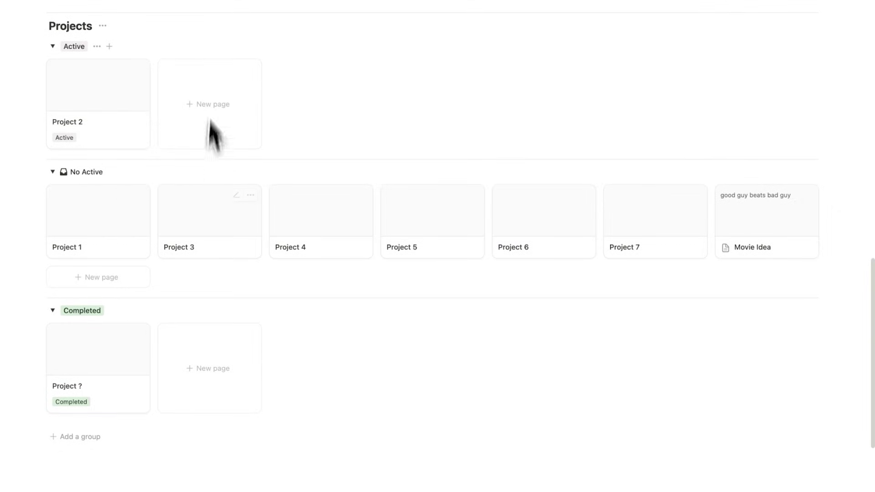
mouse_move(97, 180)
click(92, 223)
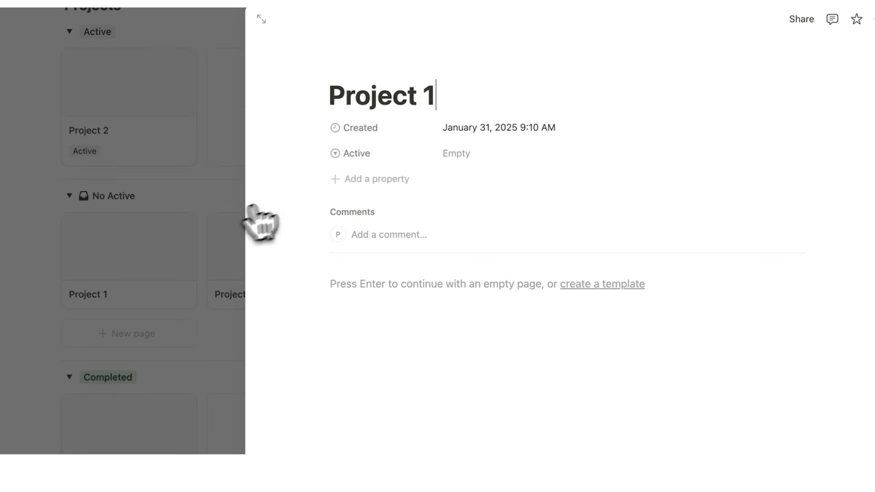
click(369, 144)
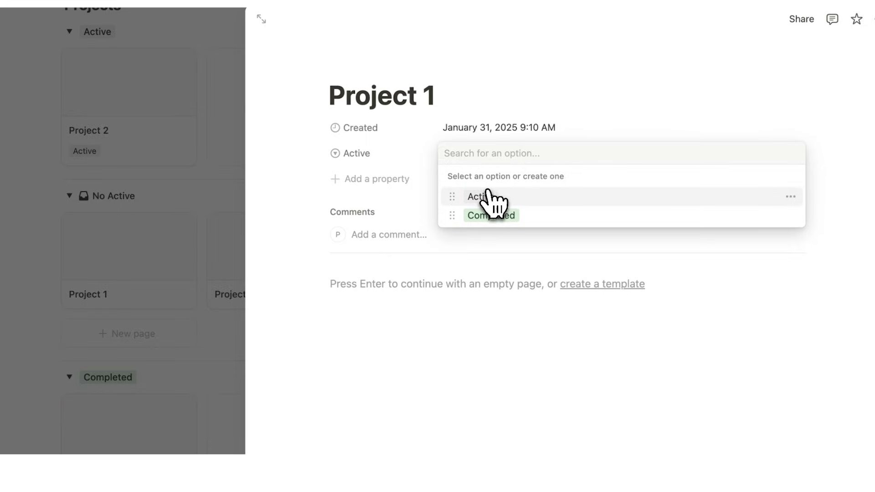
click(489, 196)
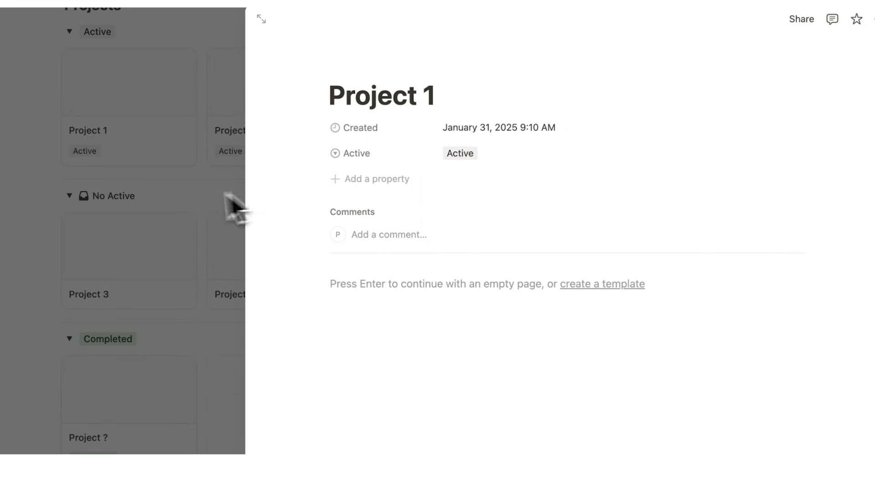
click(224, 205)
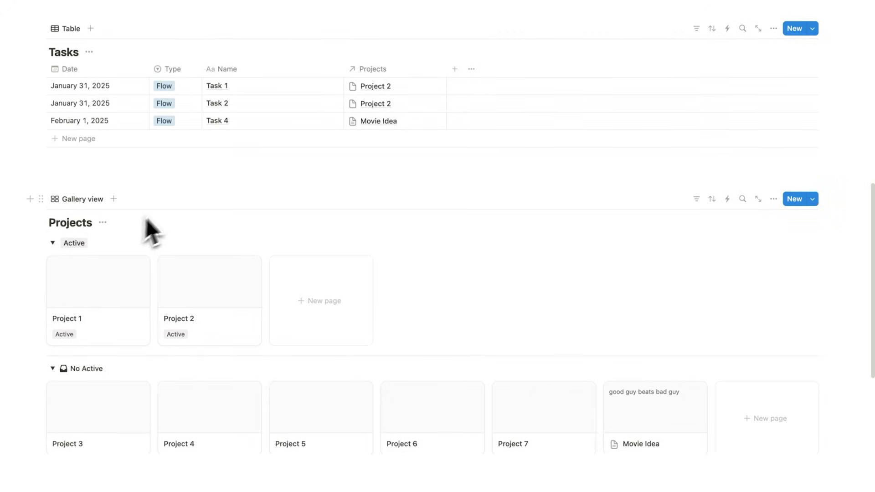
Change Project 1's status from Active to Completed.
scroll(152, 225, down, 3)
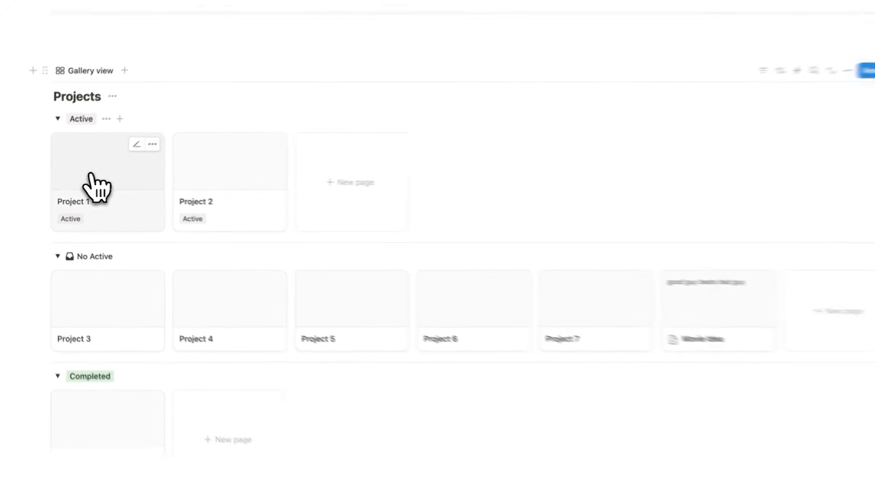
click(83, 178)
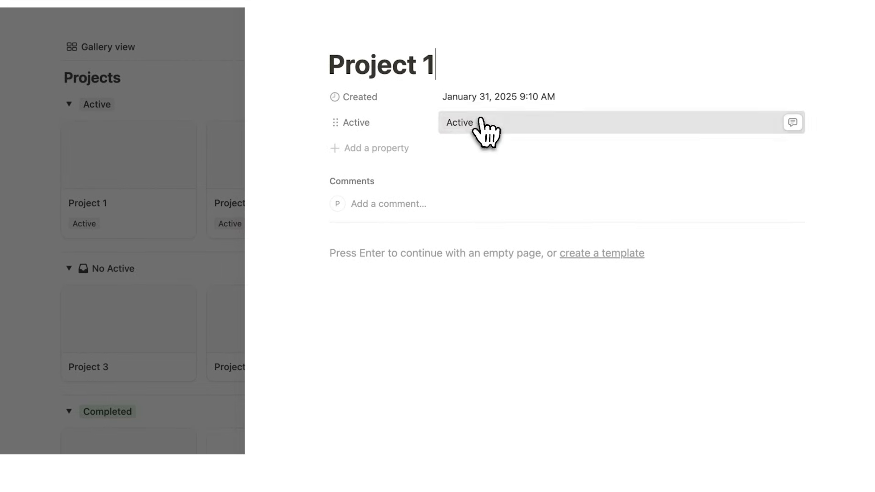
click(481, 121)
click(489, 167)
click(133, 122)
scroll(269, 100, down, 5)
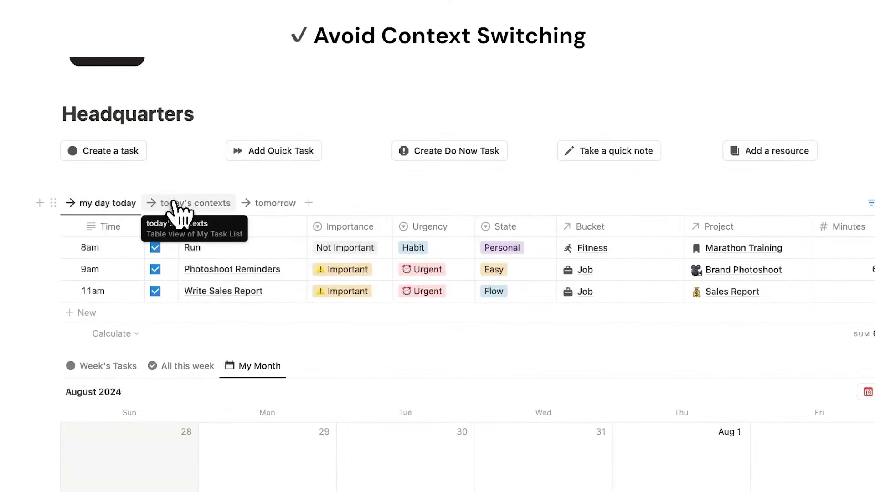
Show tasks grouped by bucket, then open the Resources and Moved the Needle pages.
click(175, 203)
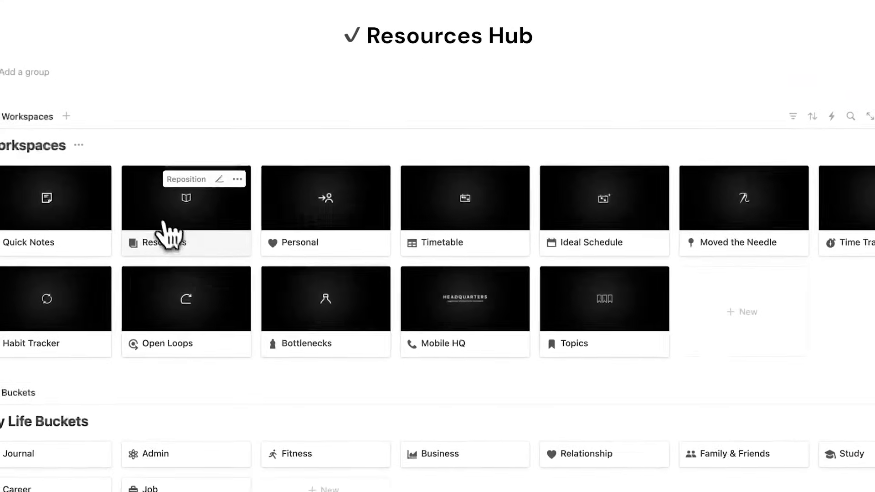
click(166, 231)
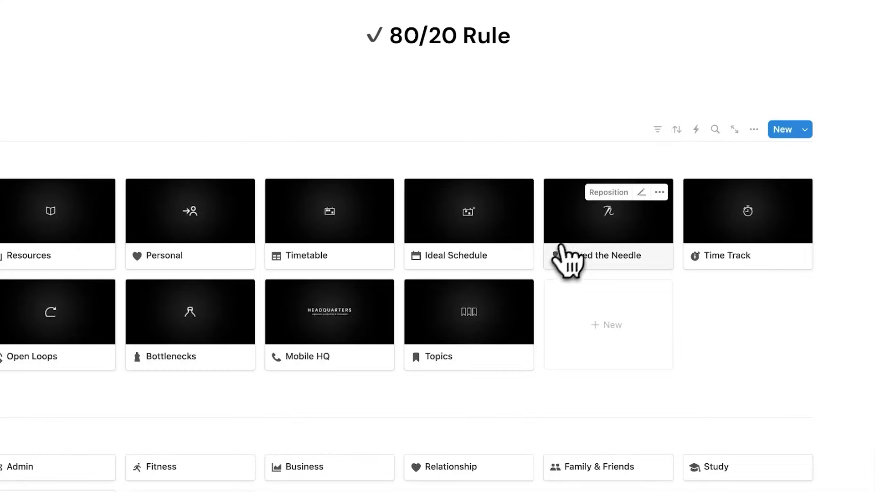
click(567, 257)
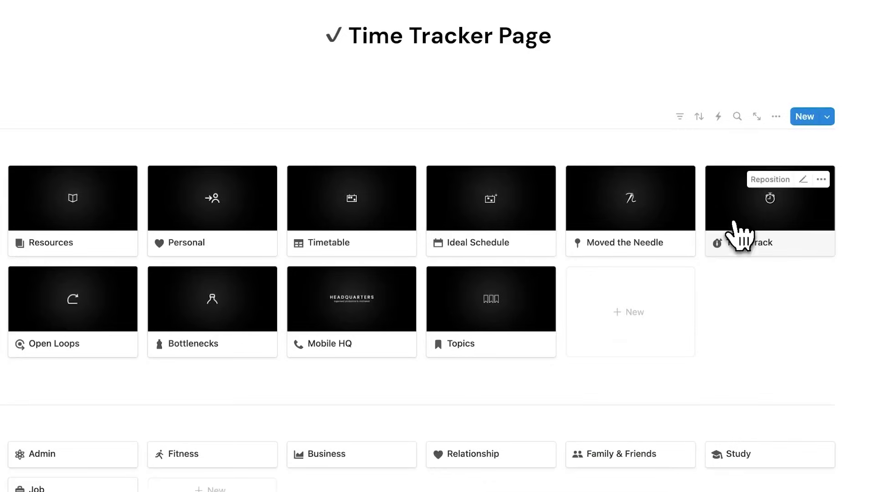